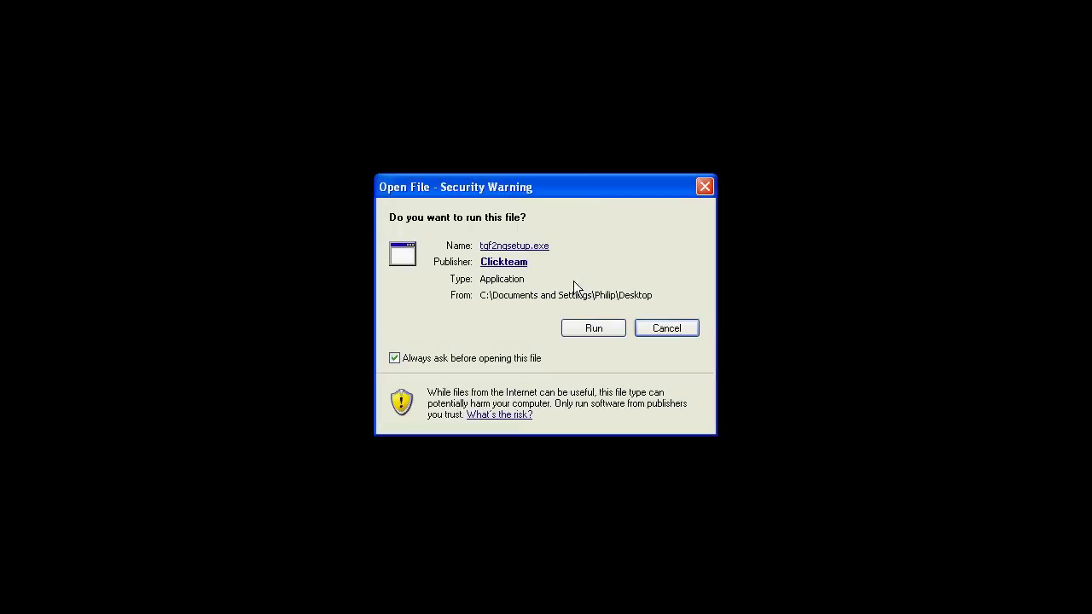
Install The Games Factory 2 into C:\Program Files\The Games Factory 2, accepting the licence, and exit the installer.
click(568, 326)
click(635, 423)
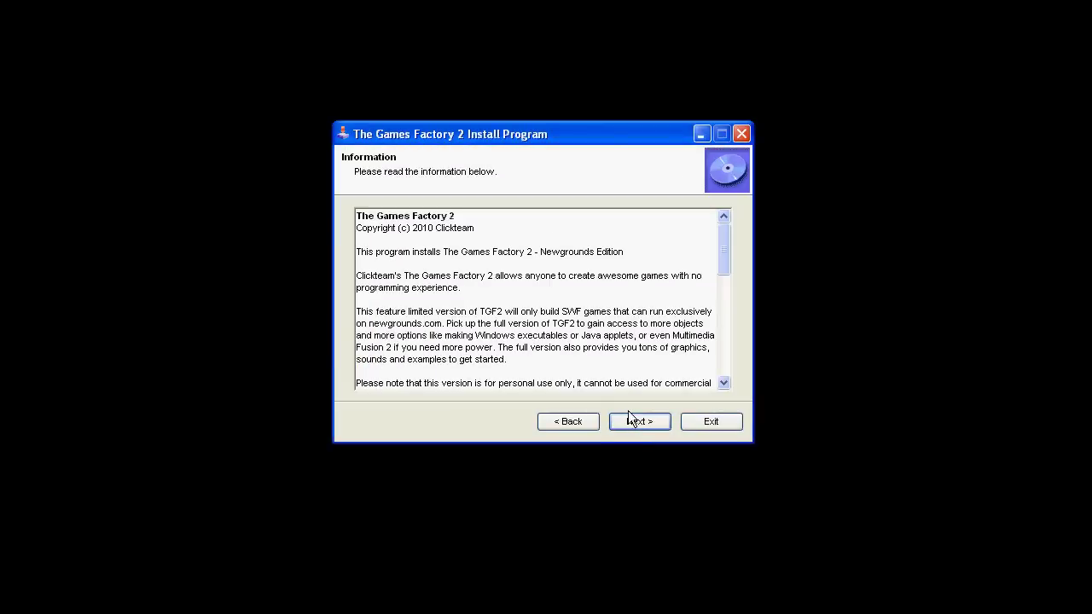
click(629, 417)
click(520, 370)
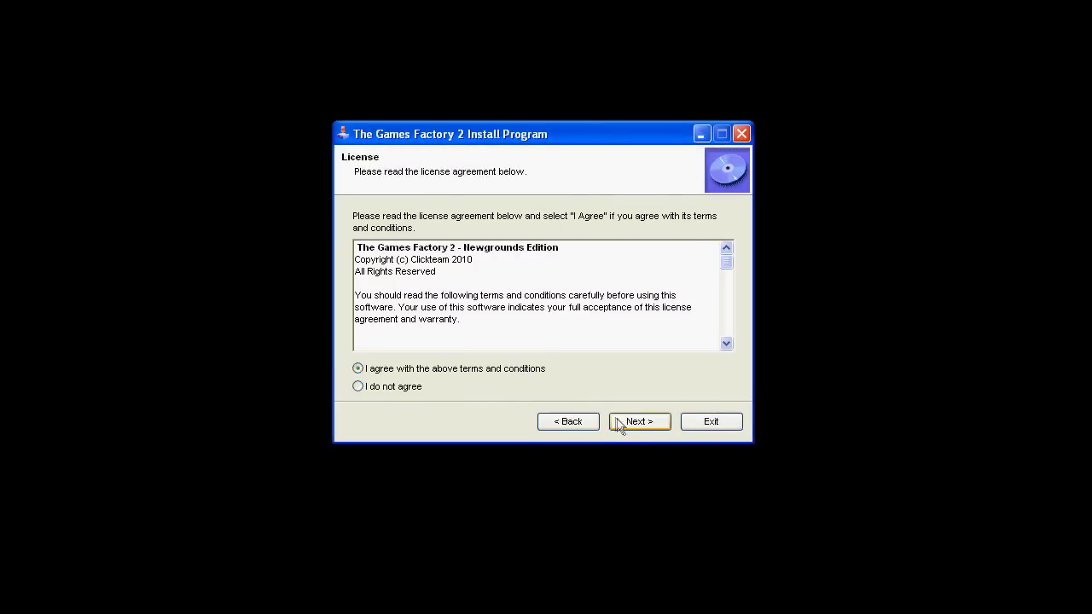
click(619, 421)
click(619, 418)
click(513, 362)
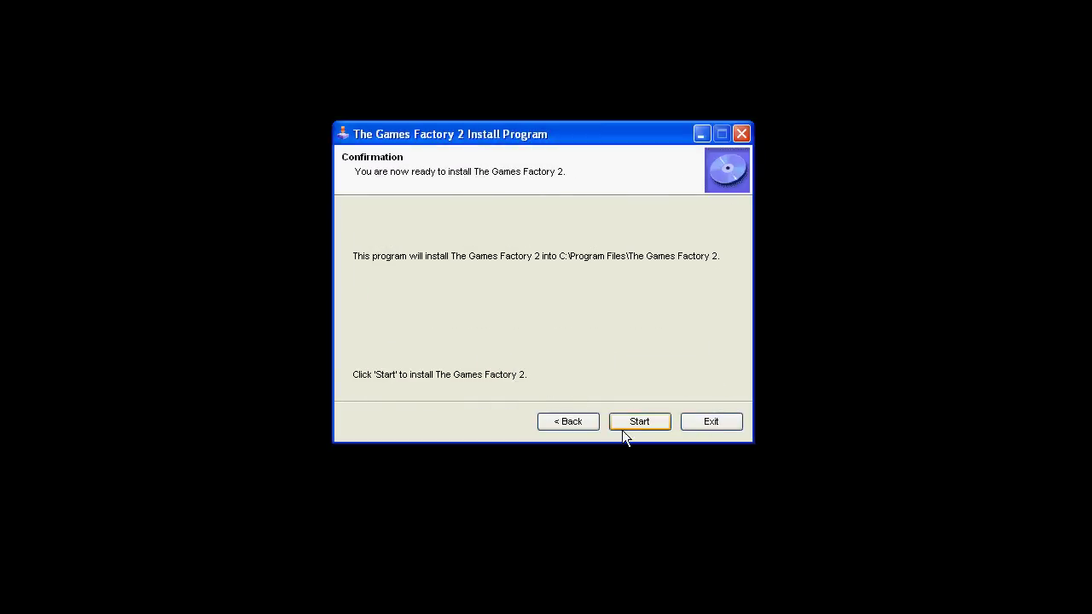
click(622, 426)
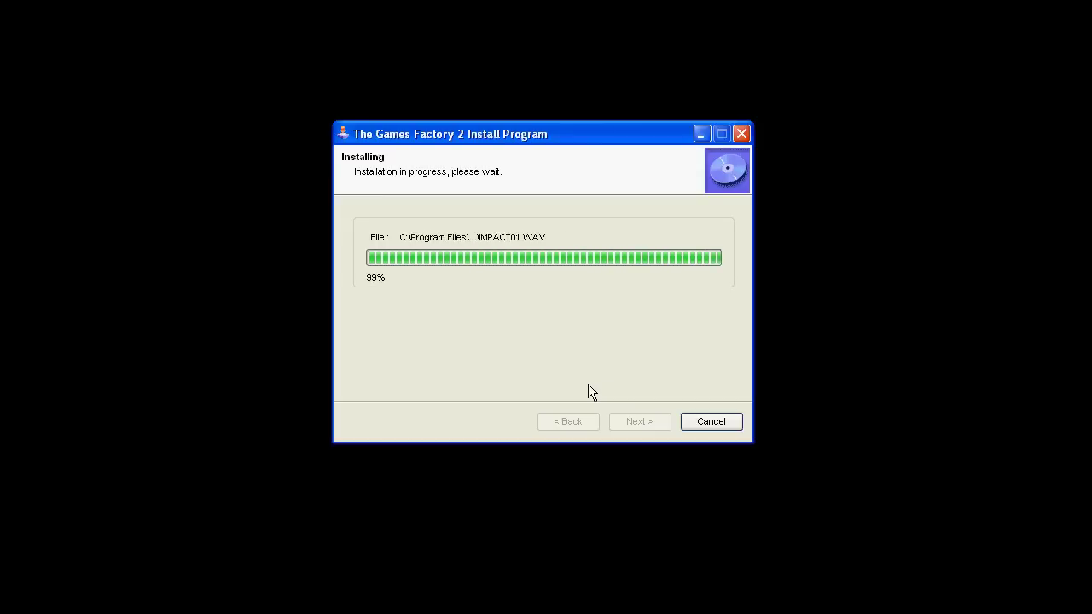
click(703, 422)
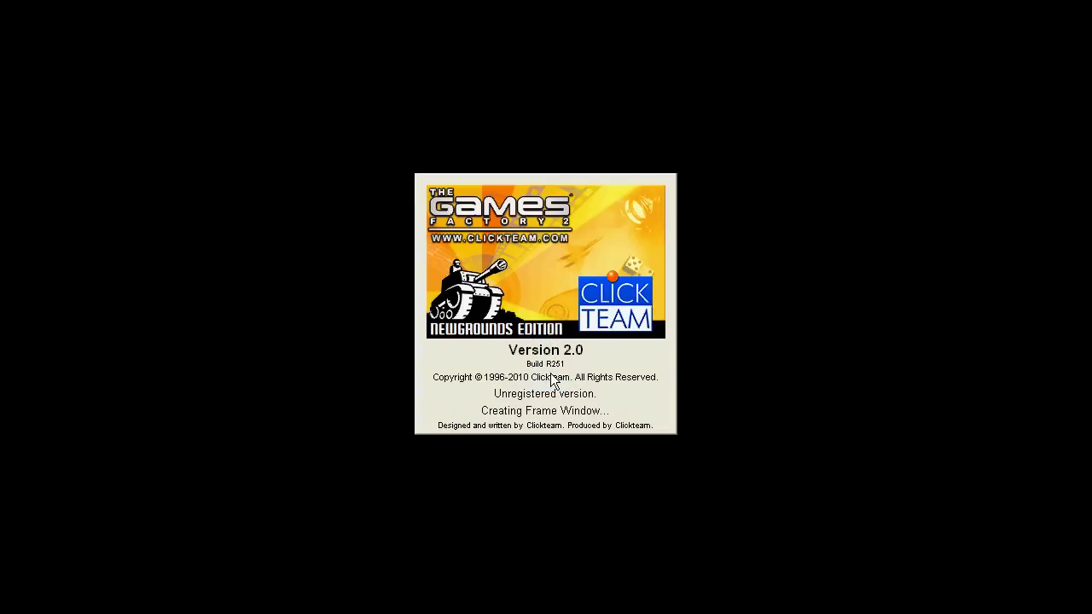
Dismiss the startup notice and close the step-by-step tutorial help window.
click(554, 382)
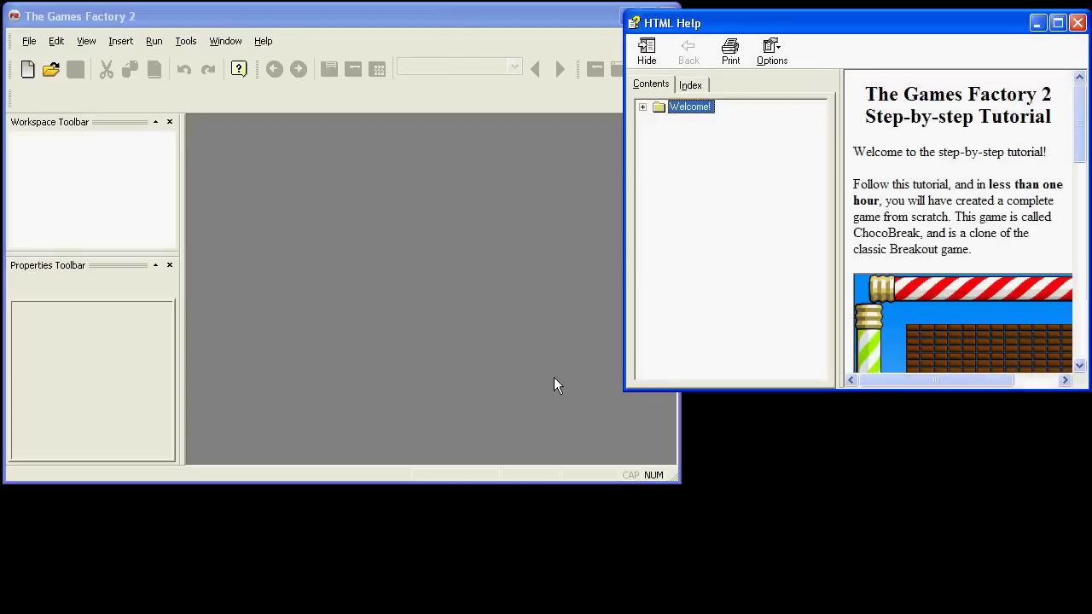
click(1077, 23)
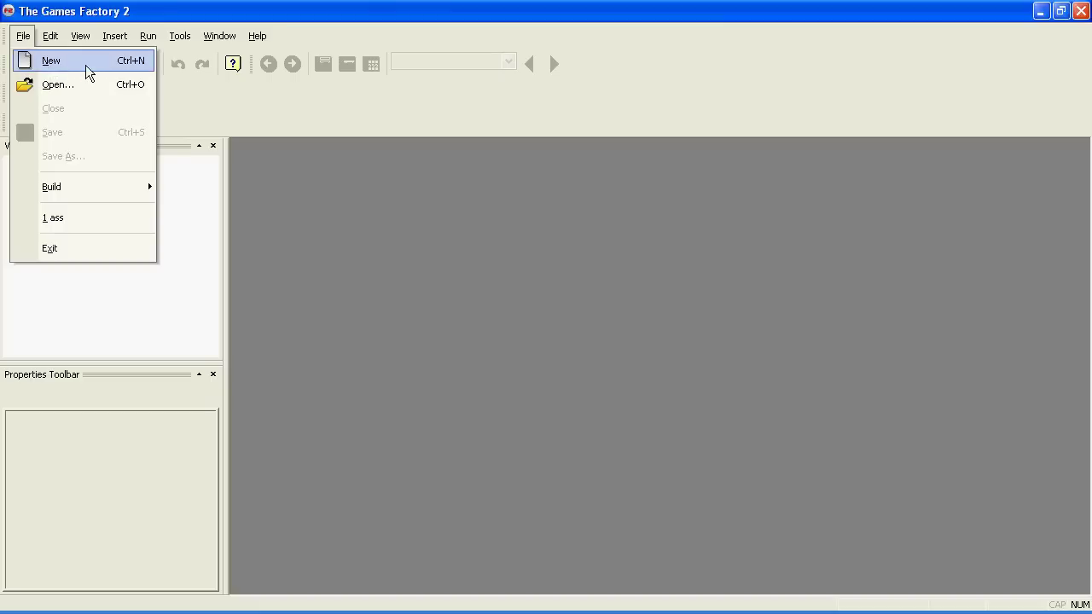
Create a new Application 1, maximize its window, and open Frame 1 for editing.
click(86, 67)
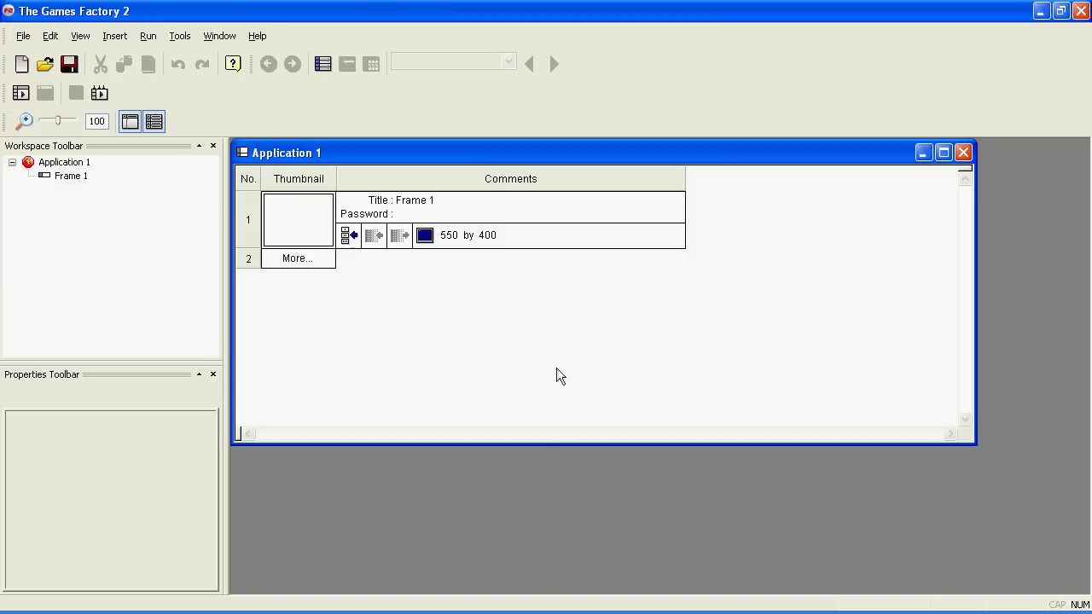
double_click(412, 155)
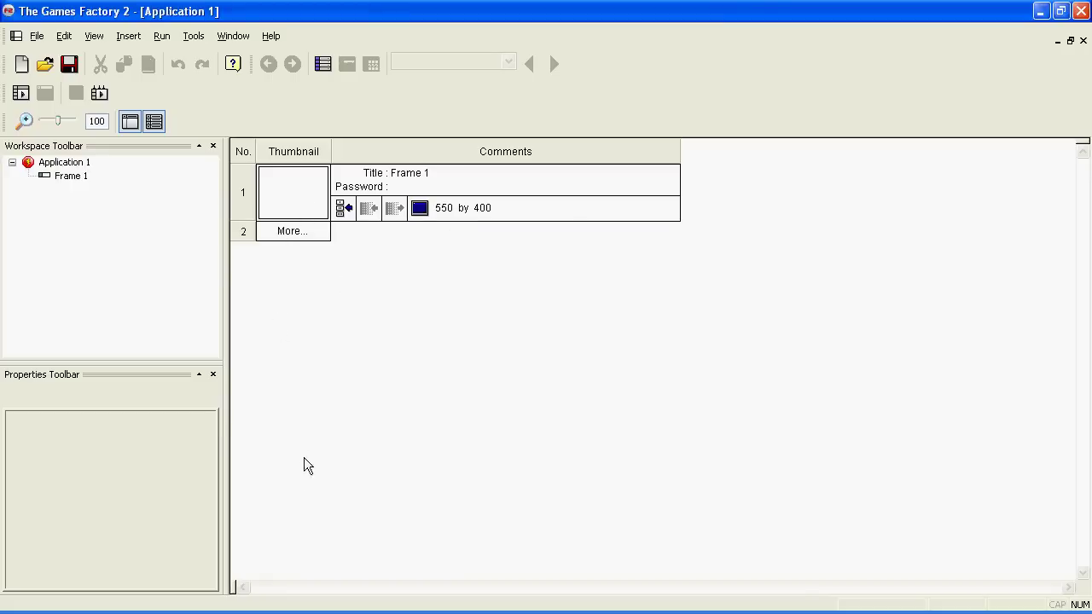
double_click(299, 189)
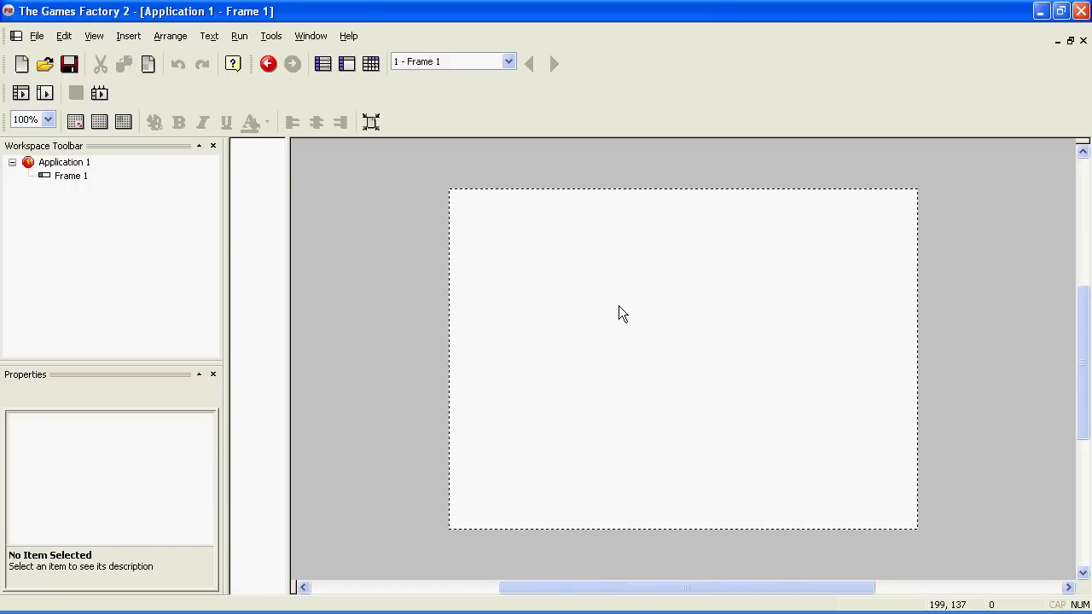
Insert an Active object into the frame's upper left.
right_click(562, 270)
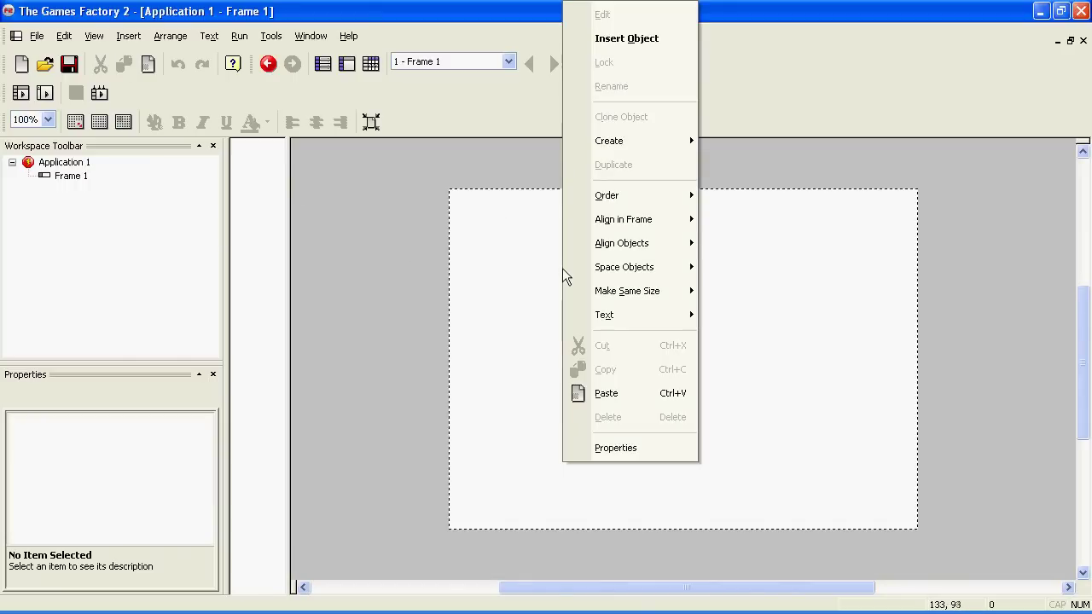
click(648, 41)
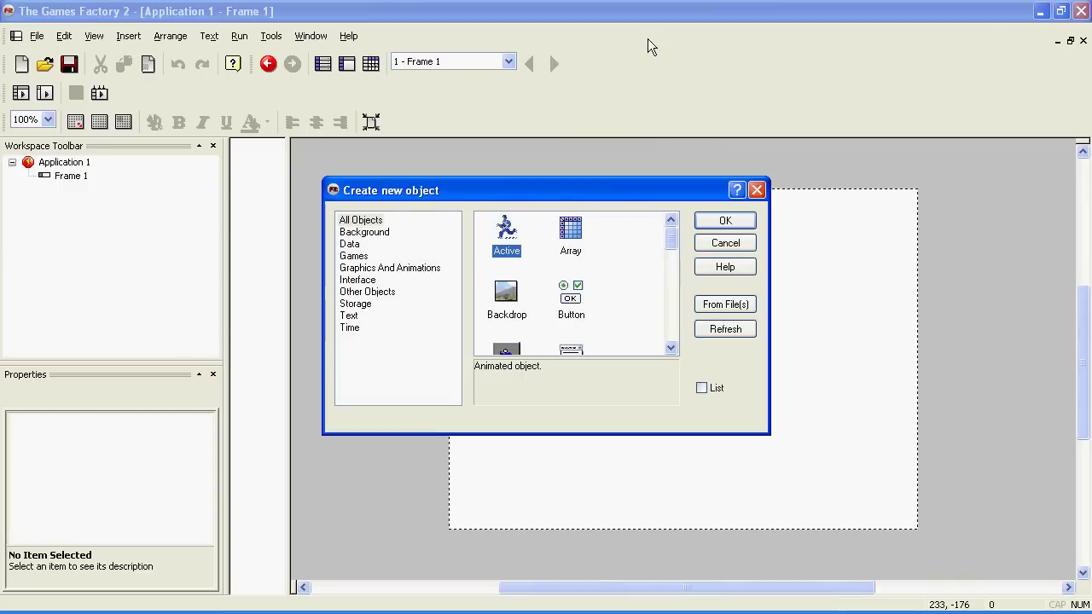
double_click(507, 251)
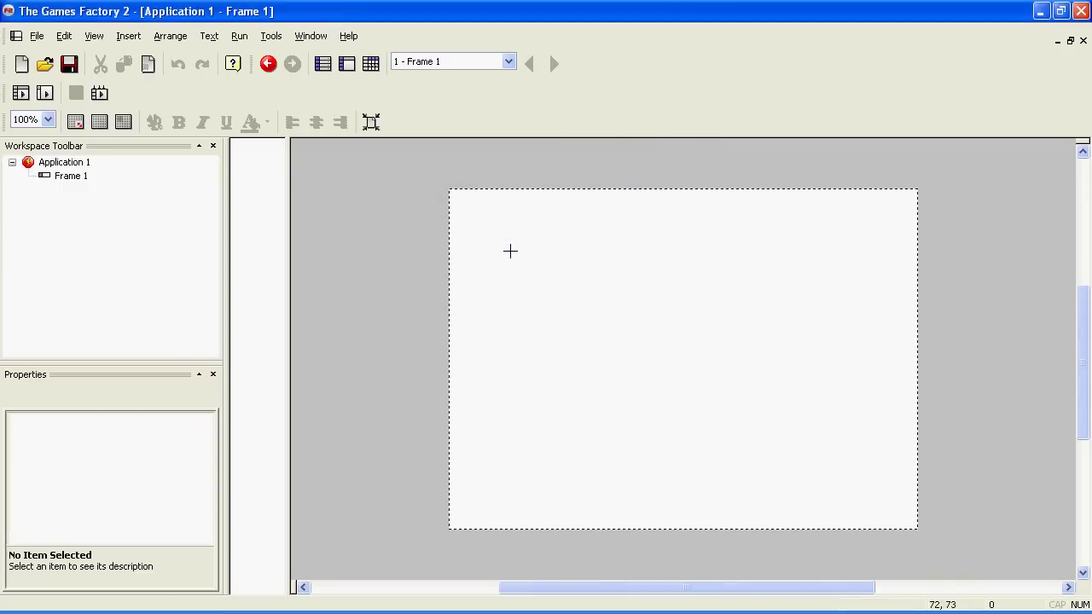
click(563, 254)
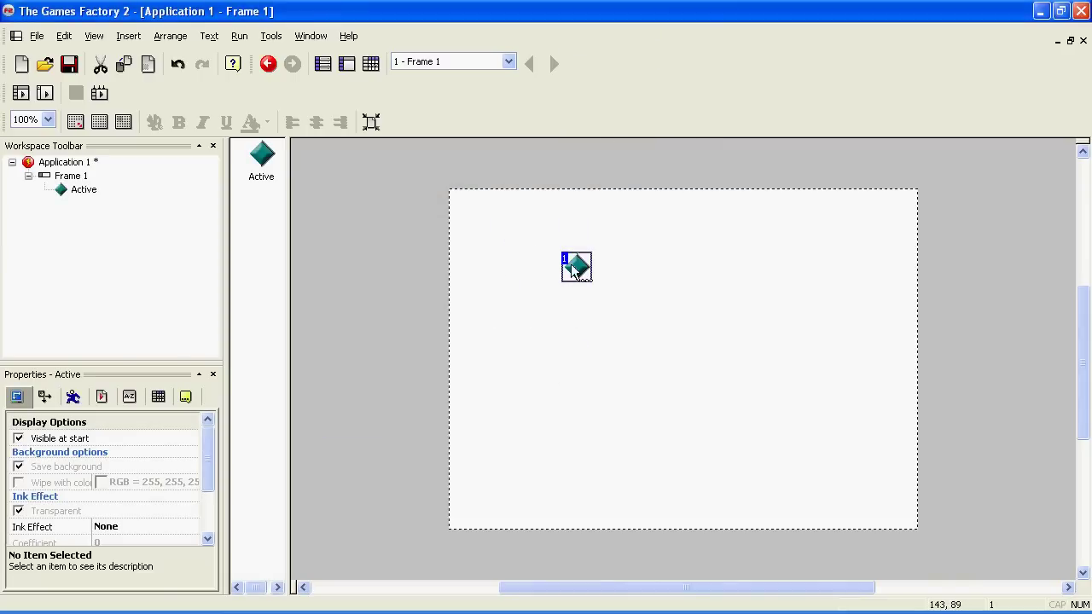
Repaint the Active object's image as a plain blue square.
double_click(570, 263)
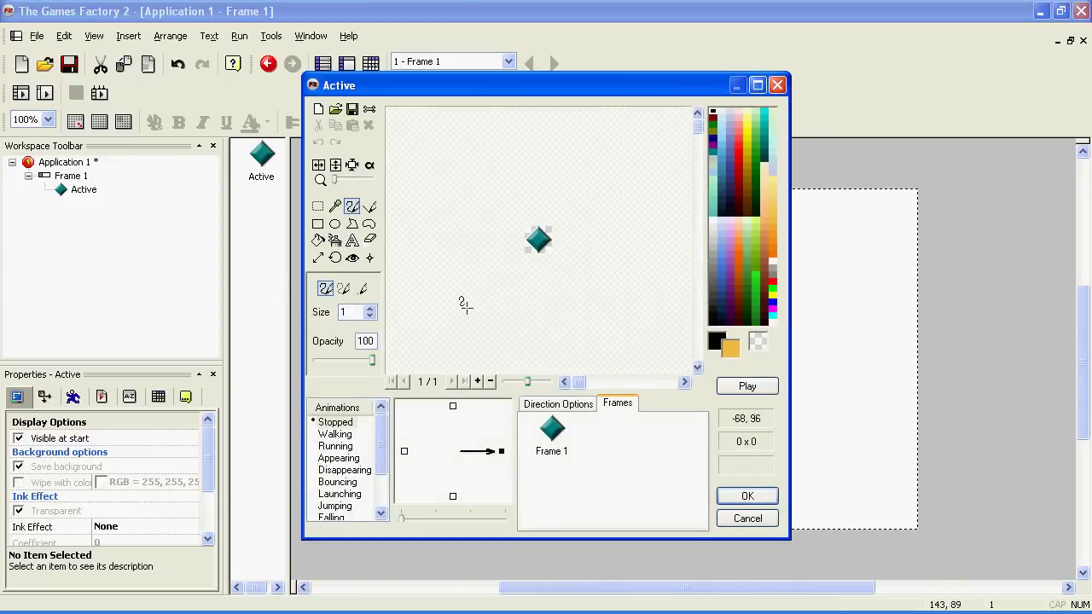
click(318, 110)
click(317, 240)
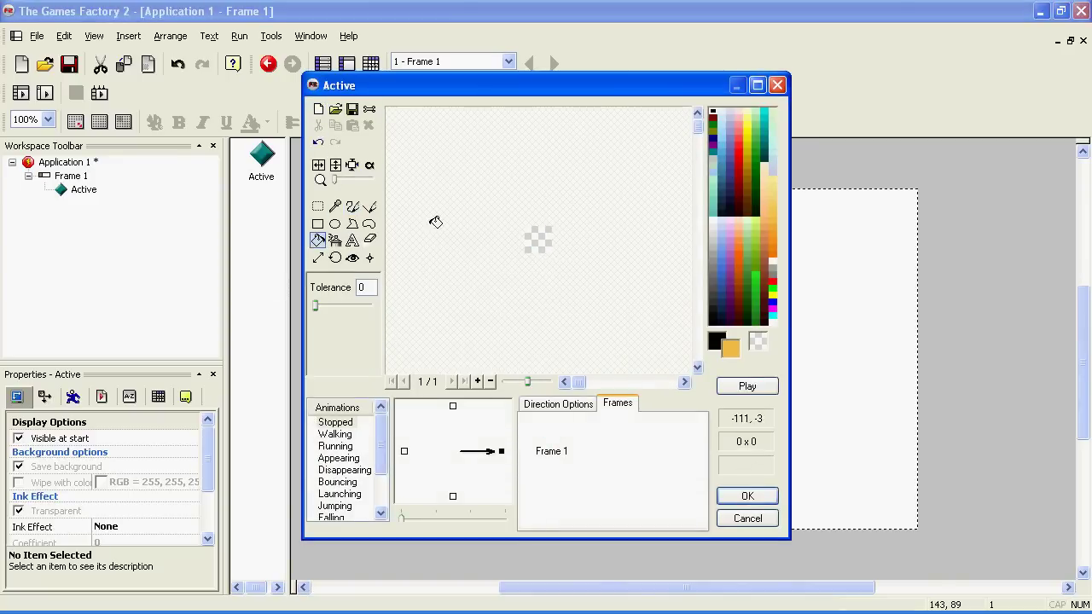
click(721, 159)
click(538, 239)
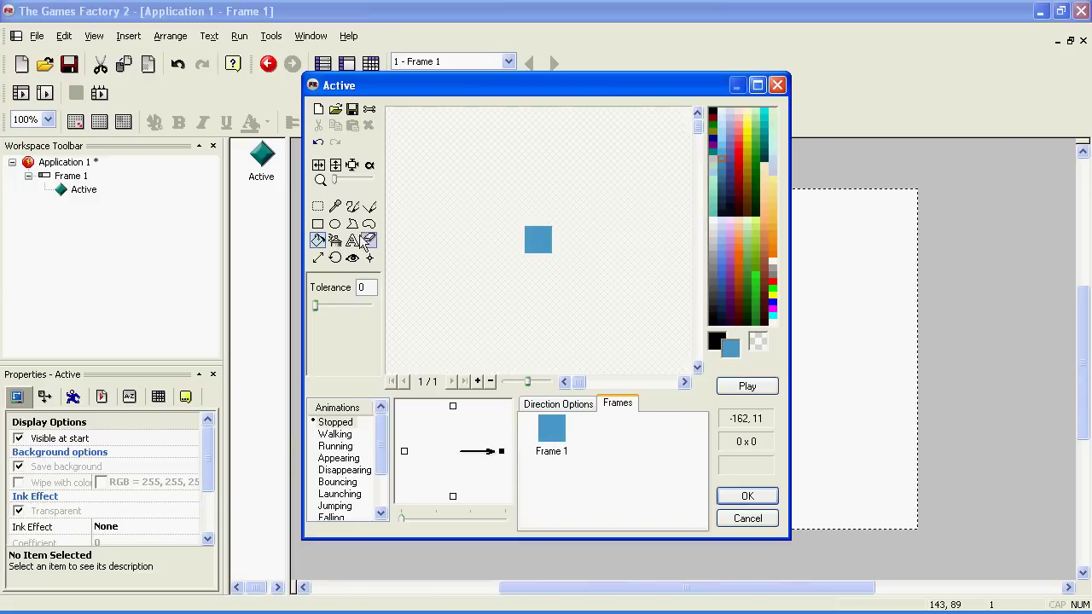
click(747, 498)
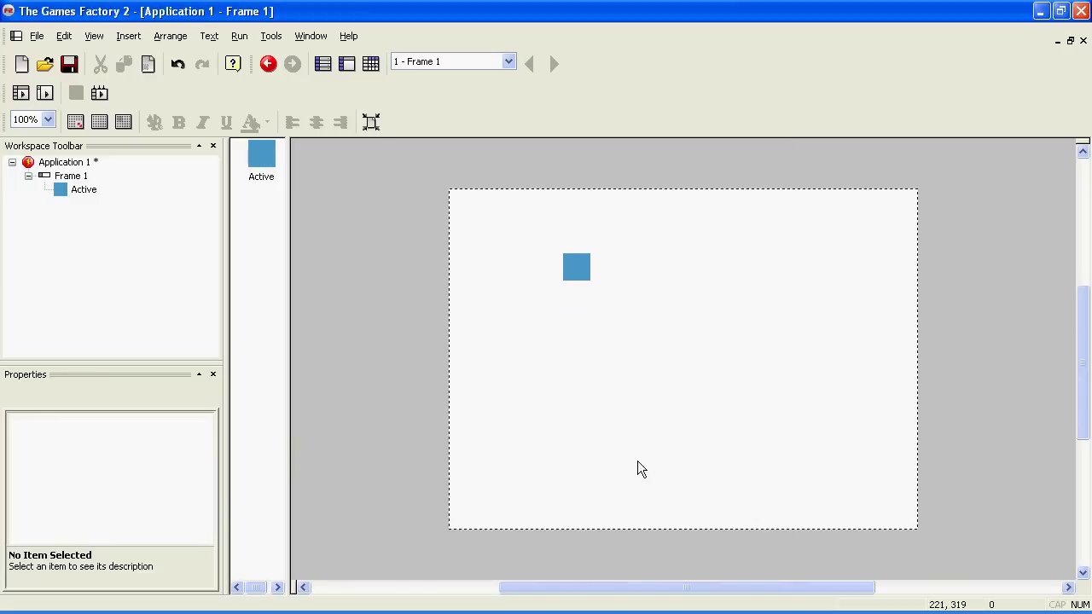
Insert a second Active object to the right of the blue square.
right_click(645, 331)
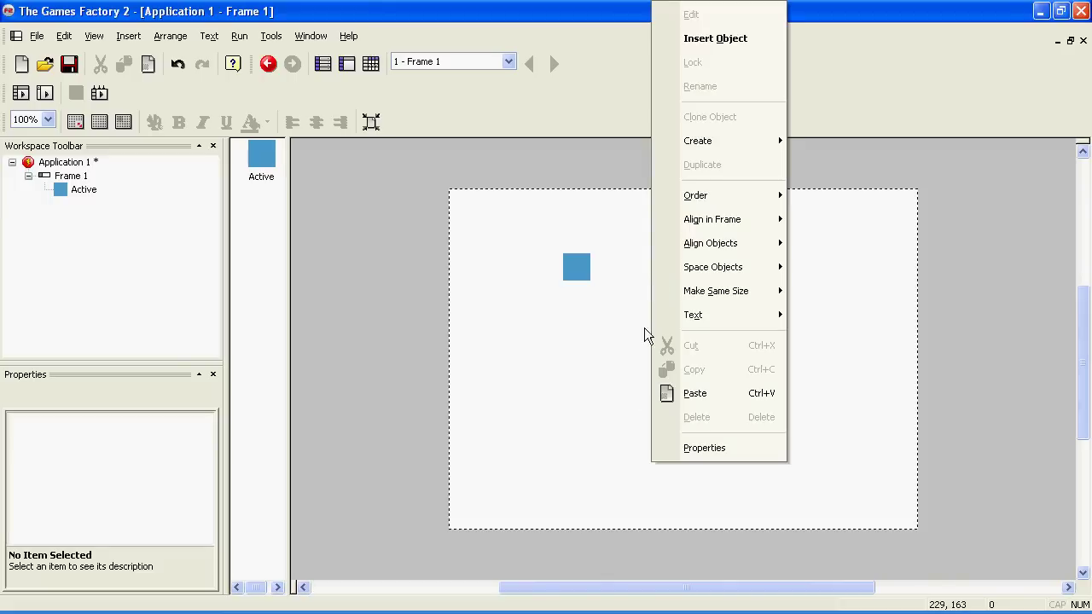
click(714, 39)
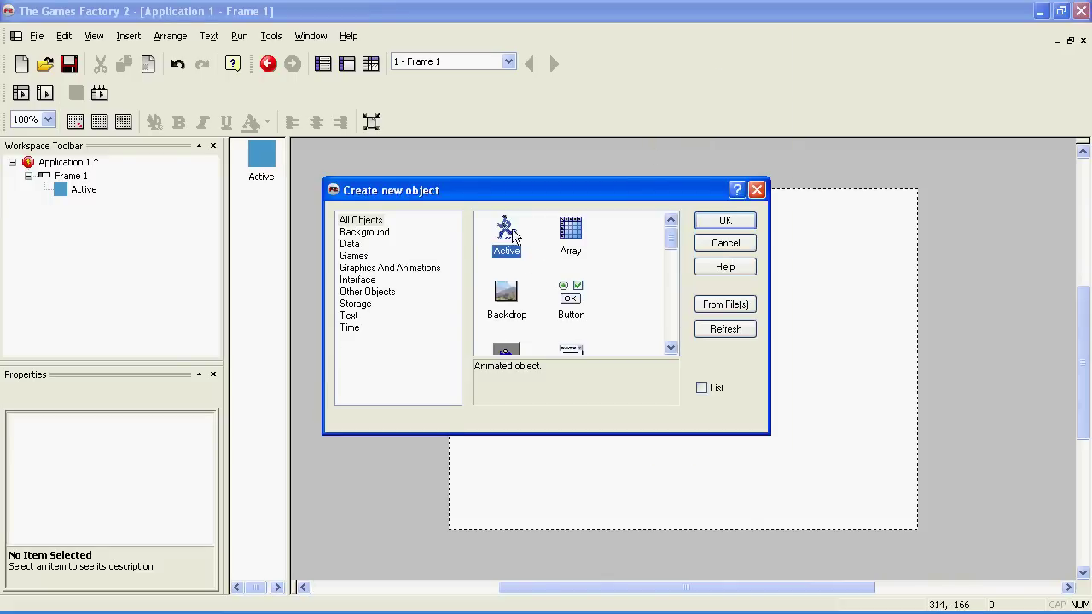
click(721, 220)
click(636, 297)
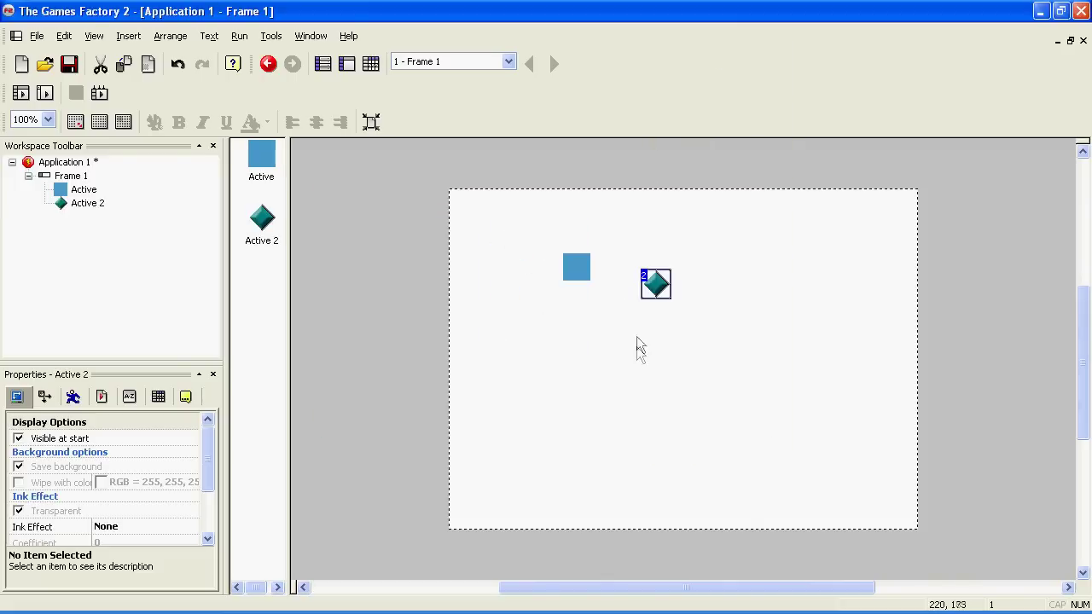
Repaint Active 2's image as a plain red square.
double_click(652, 284)
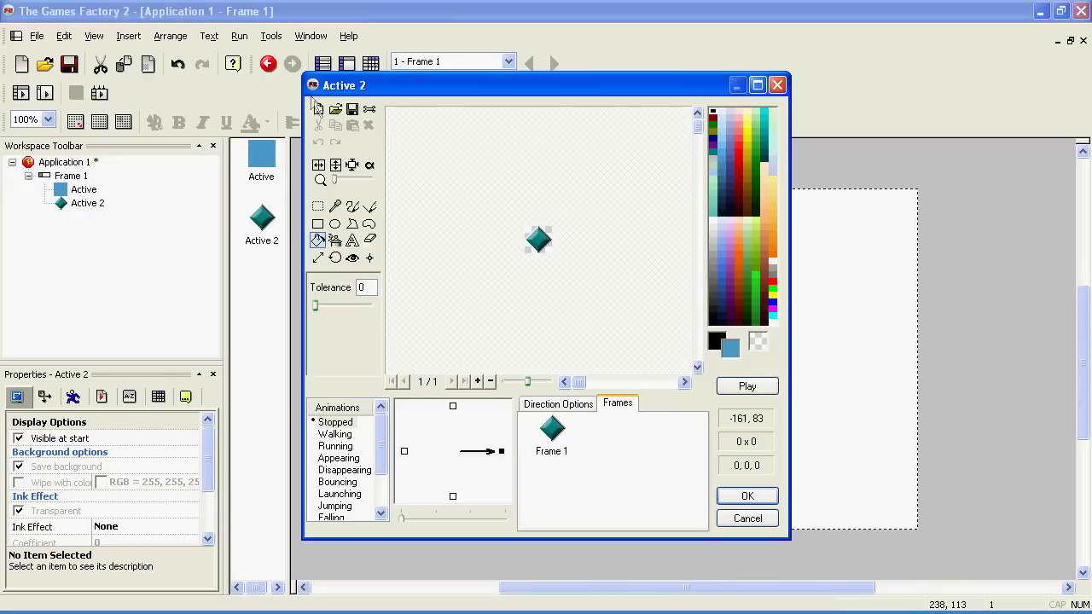
click(318, 109)
click(737, 159)
click(537, 239)
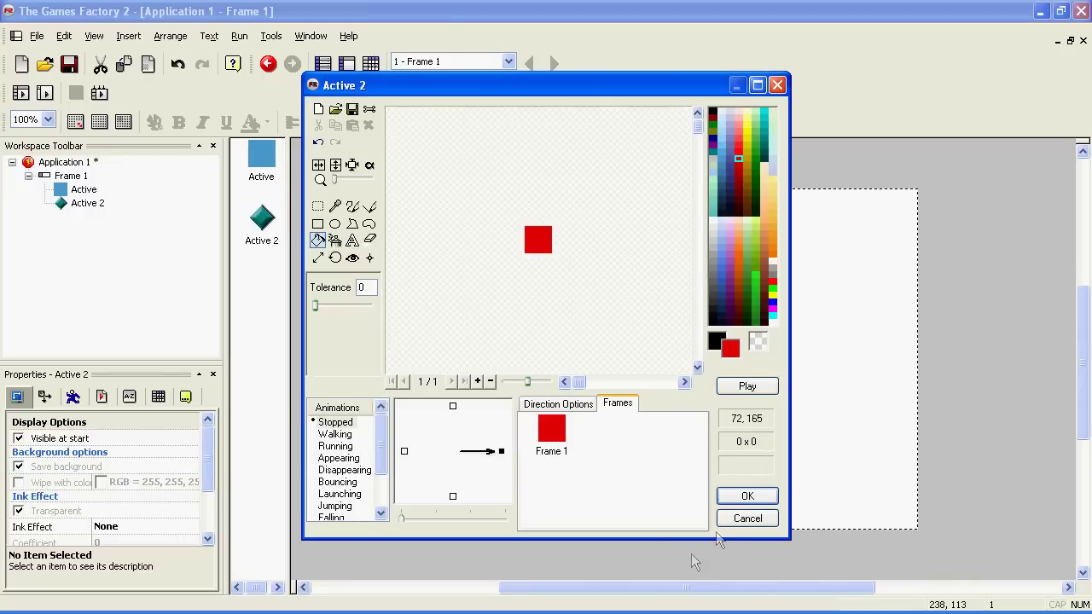
click(735, 500)
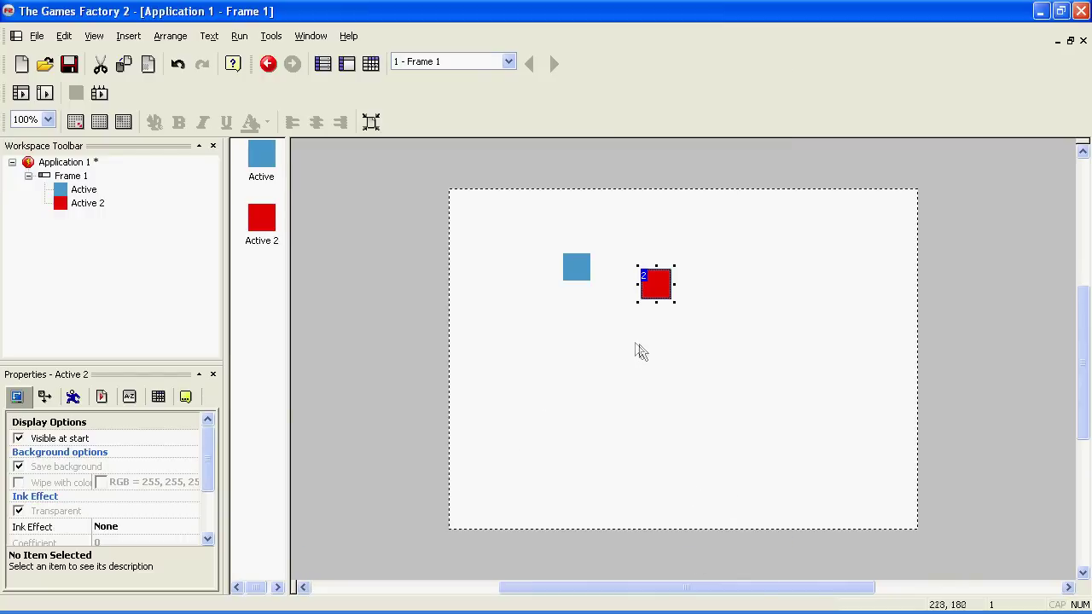
click(639, 351)
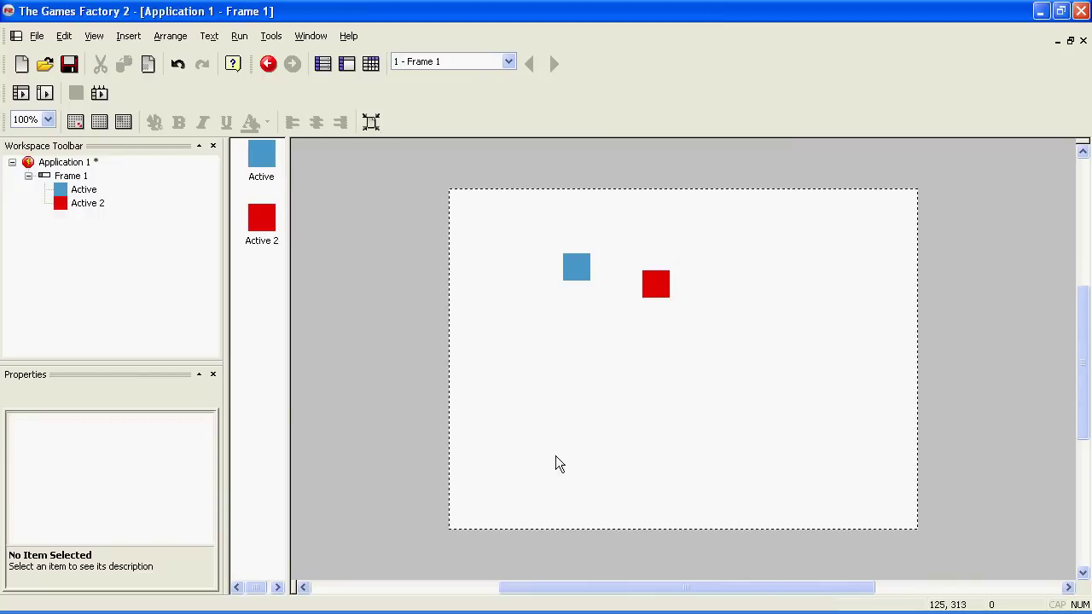
right_click(577, 350)
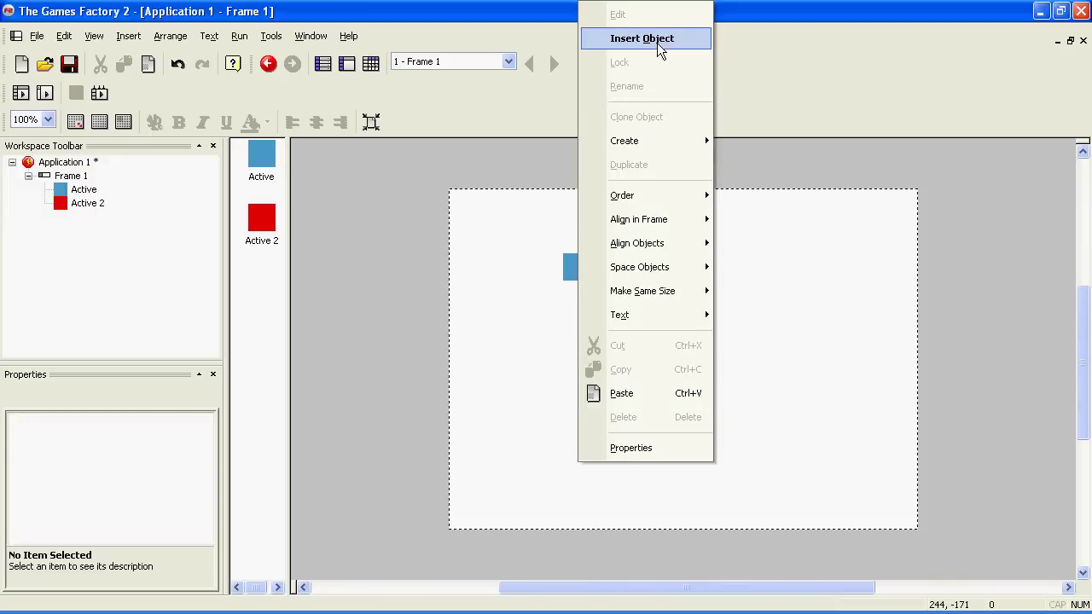
Insert a third Active object below the blue square.
click(632, 39)
double_click(505, 232)
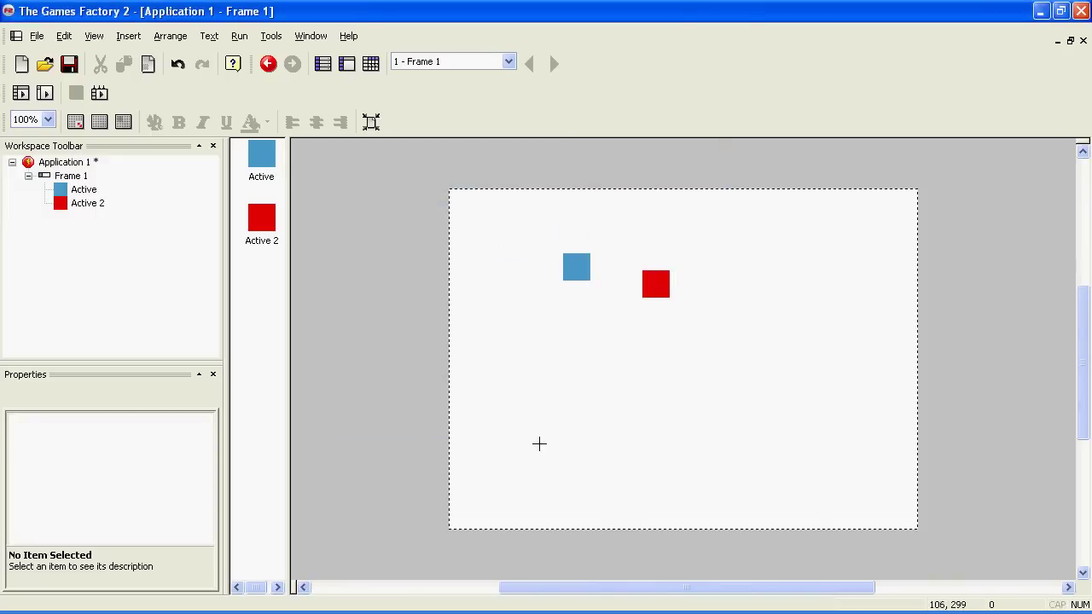
click(547, 338)
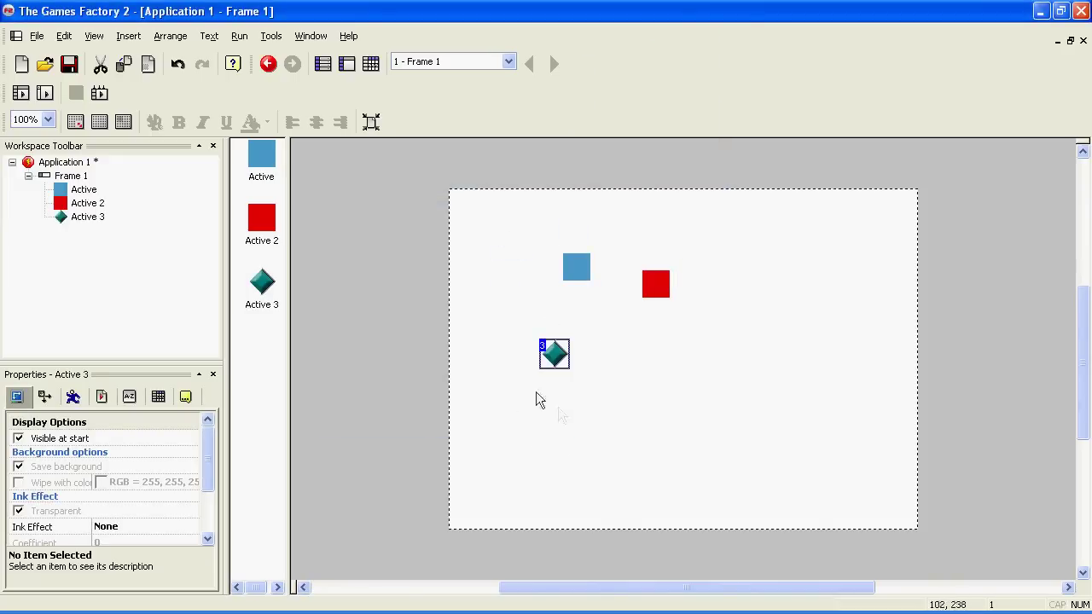
Repaint Active 3's image as a plain yellow square.
double_click(548, 345)
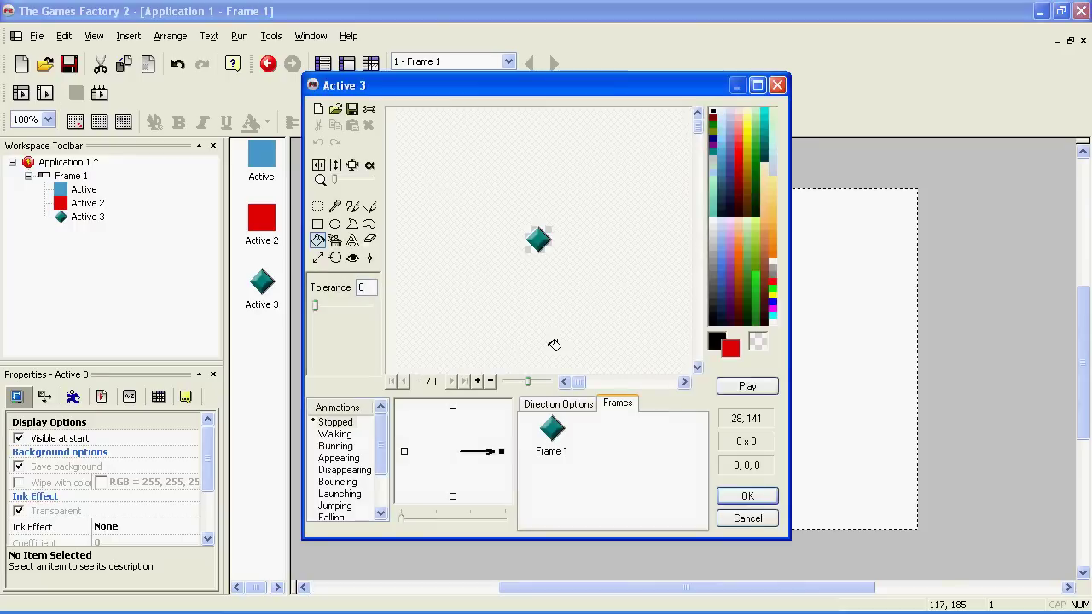
click(319, 109)
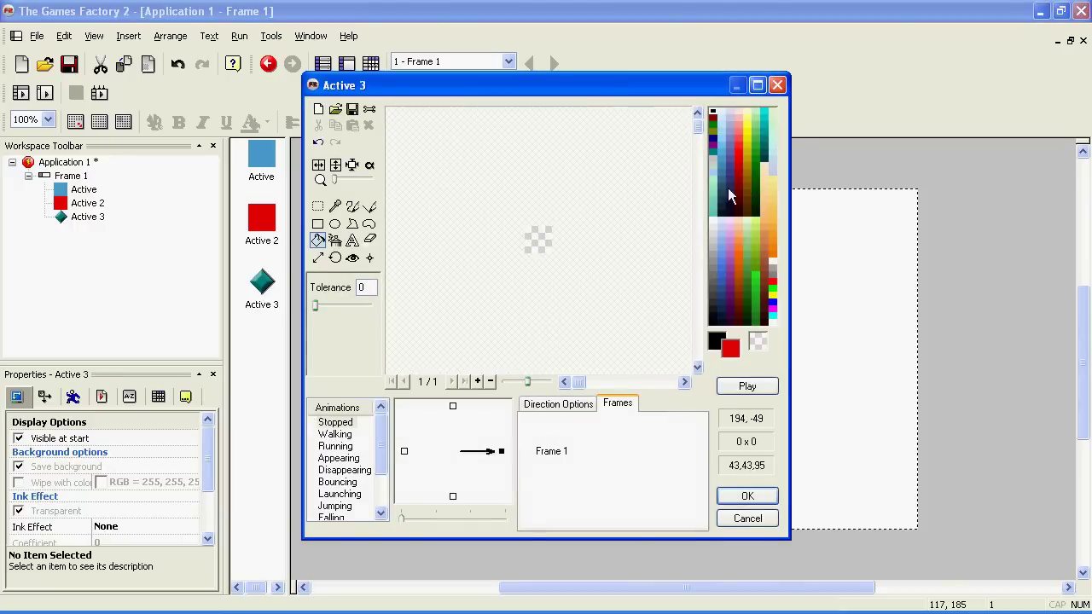
click(747, 138)
click(542, 239)
click(747, 496)
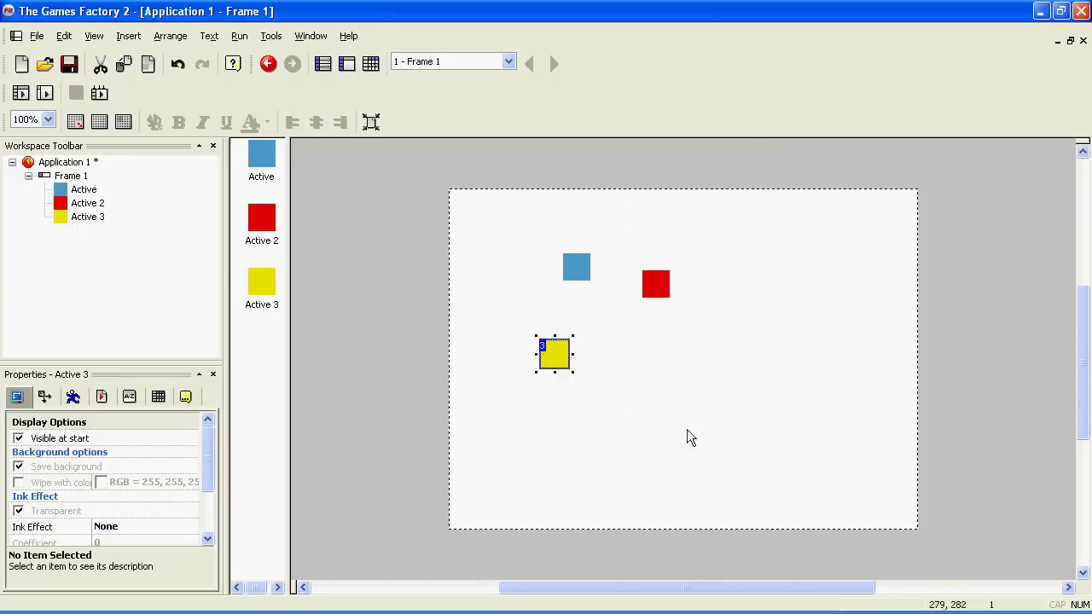
click(687, 431)
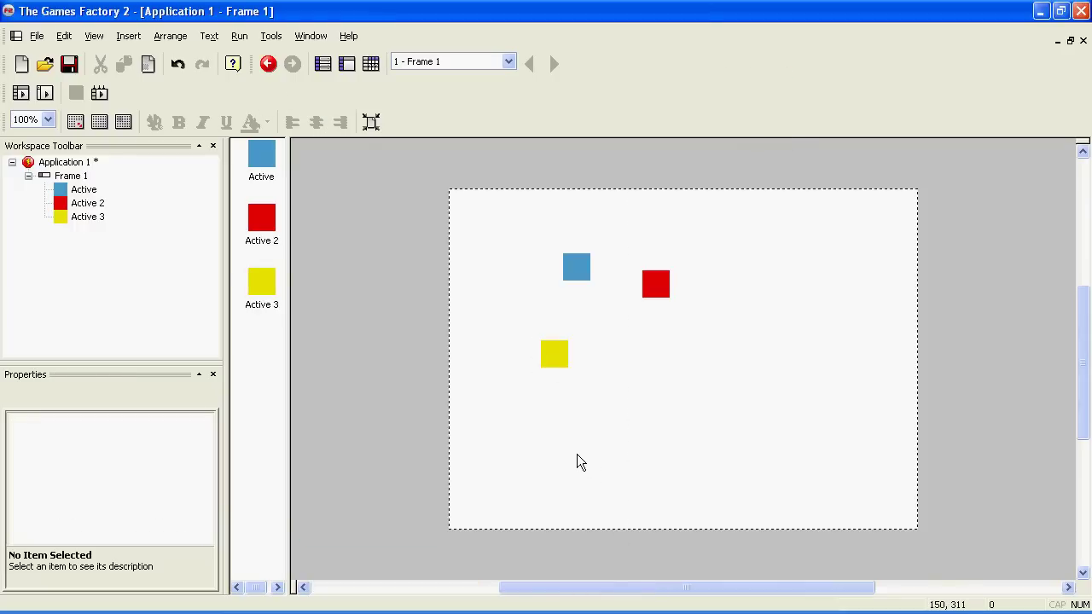
Set the blue square's movement type to Eight Directions and test-run the game.
click(573, 272)
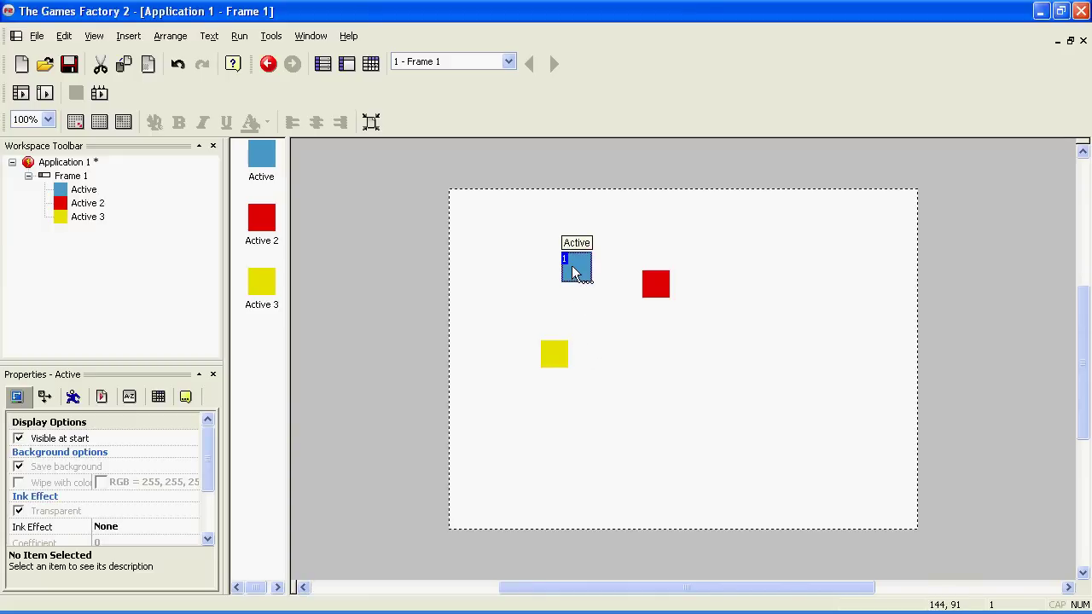
click(586, 313)
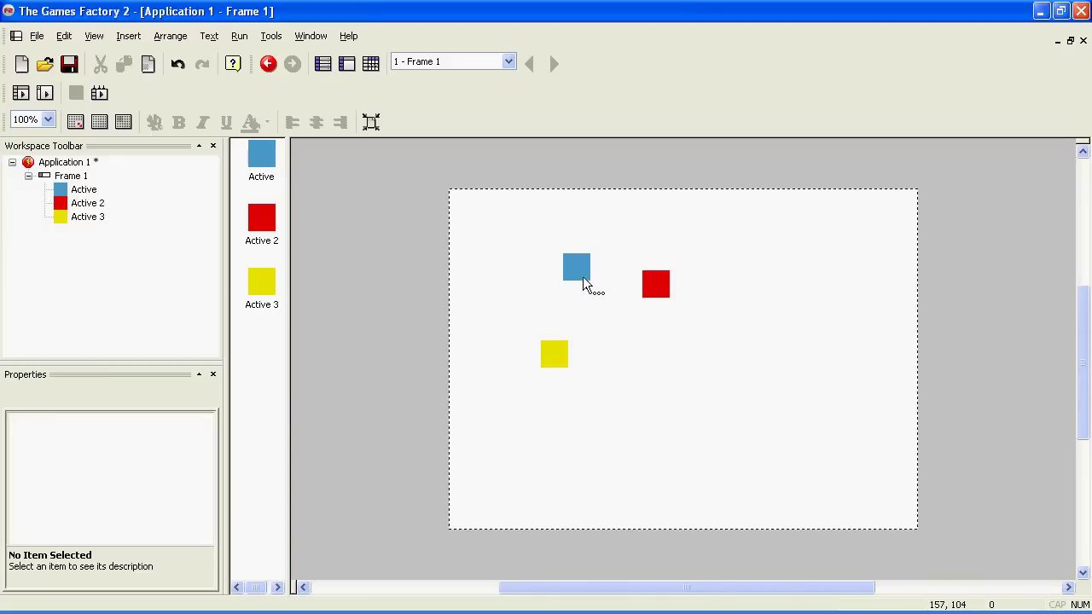
click(583, 276)
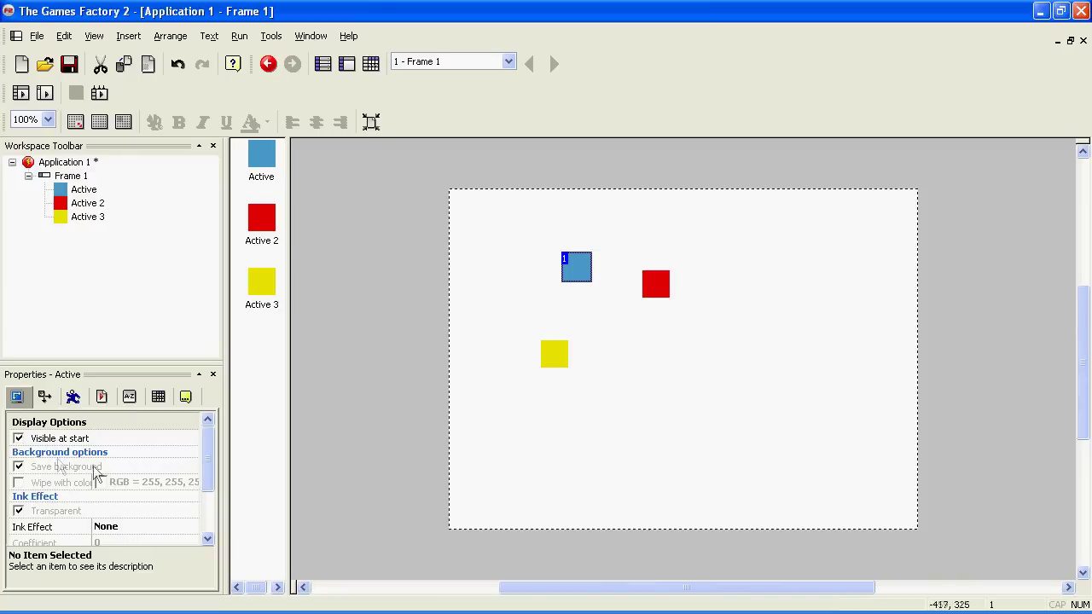
click(72, 396)
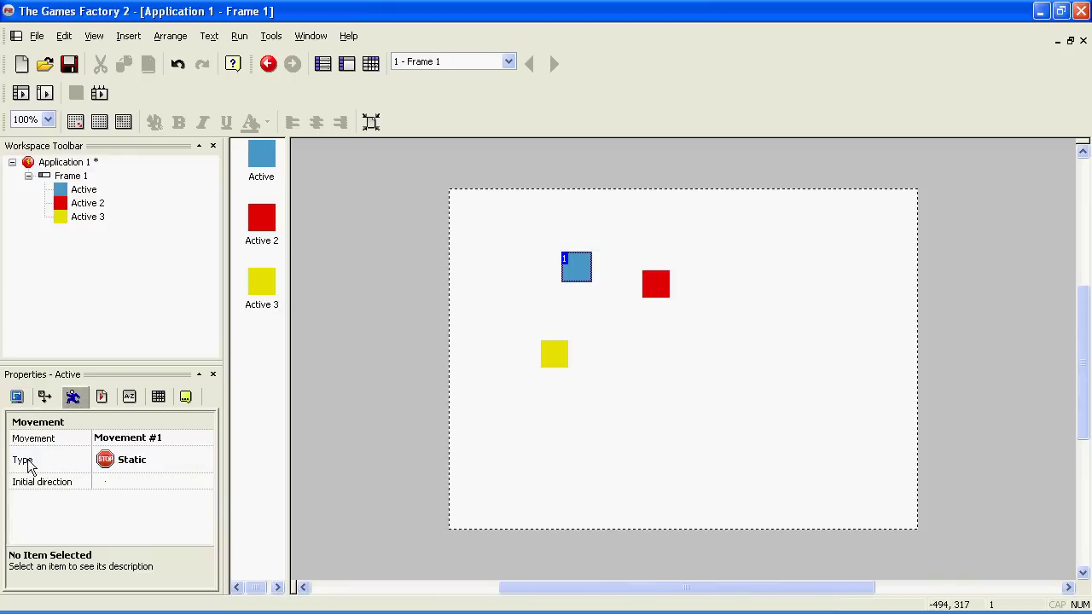
click(135, 465)
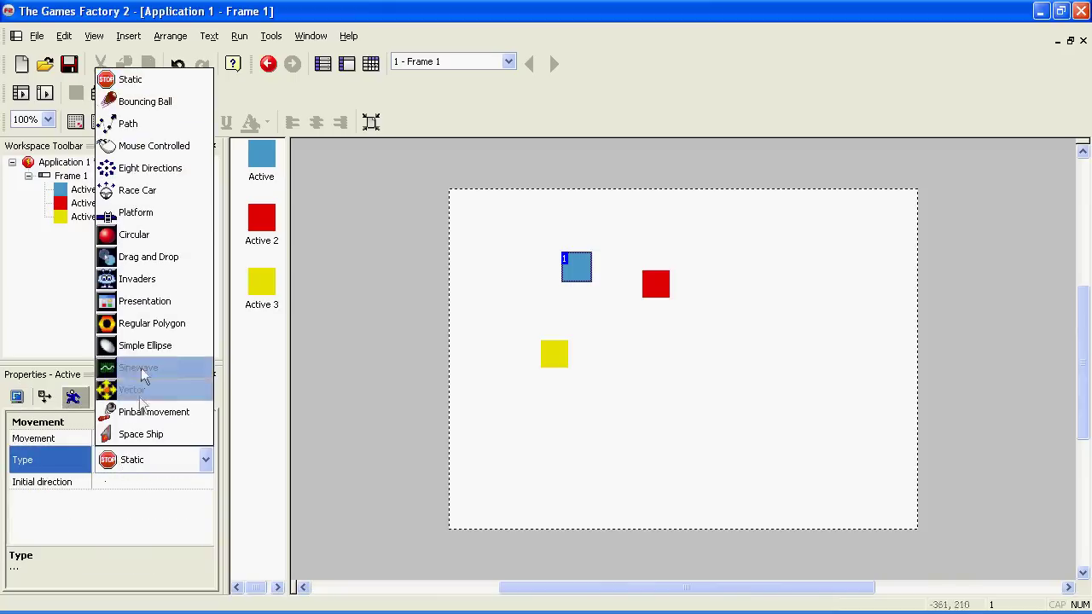
click(150, 168)
click(536, 385)
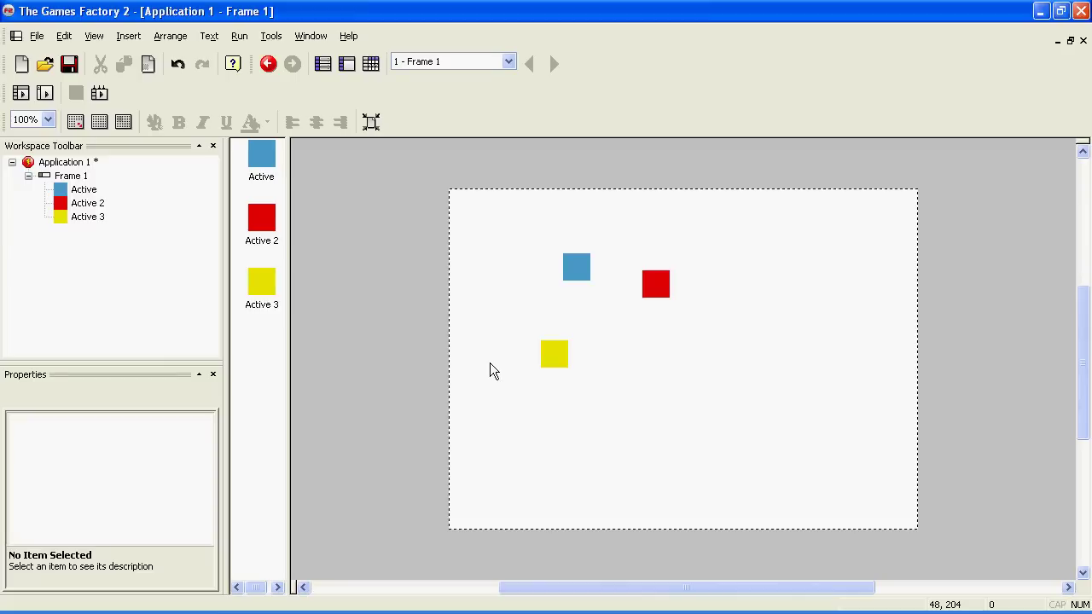
key(F8)
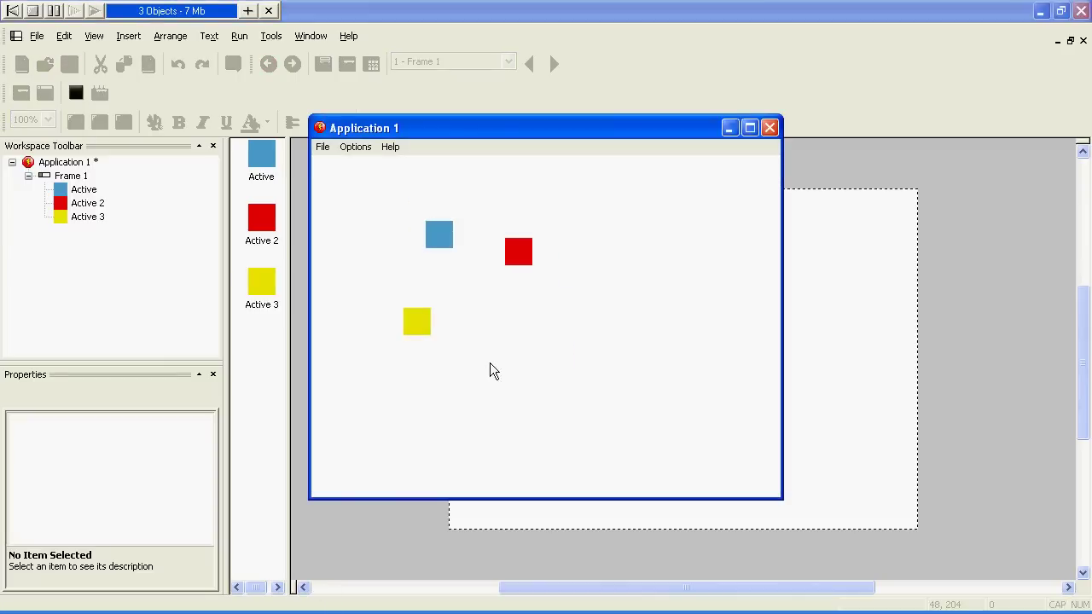
key(Down)
key(Right)
key(Down)
key(Left)
key(Left)
key(Up)
key(Up)
key(Right)
key(Down)
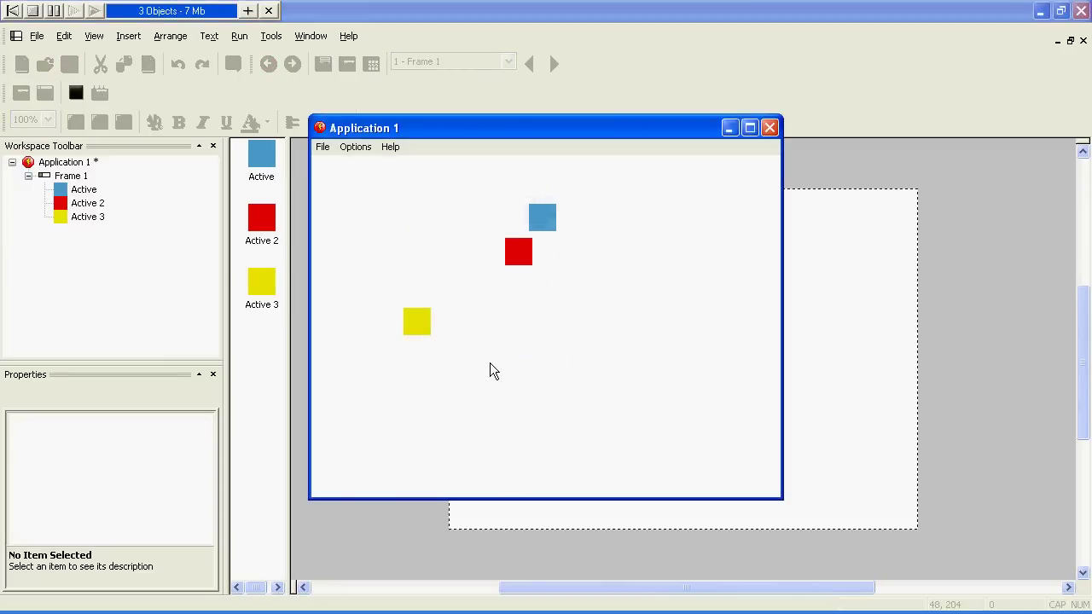
key(Left)
key(Up)
key(Right)
key(Down)
key(Down)
key(Left)
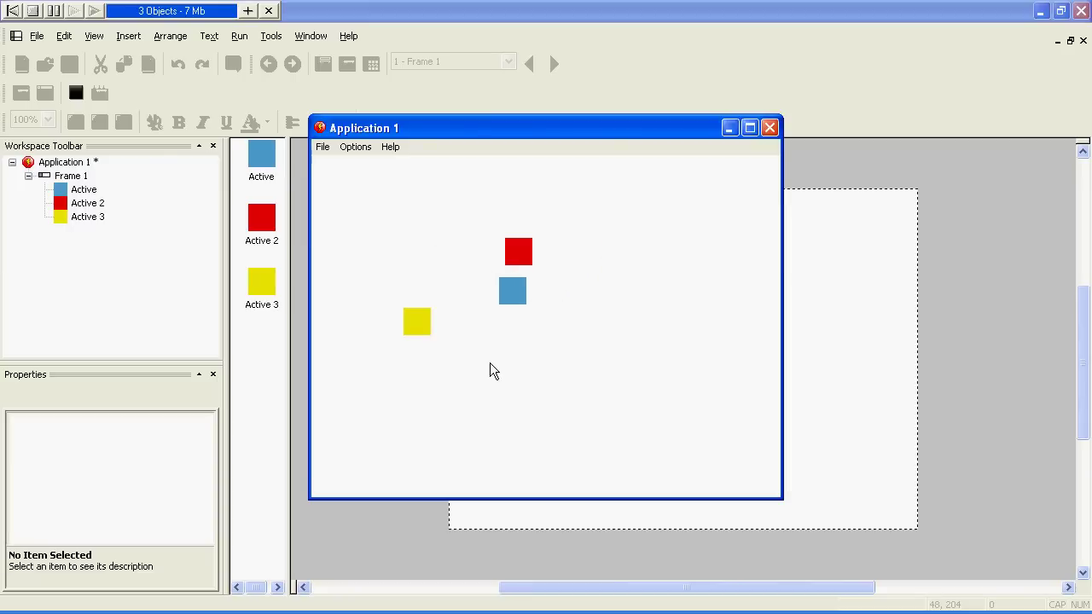
key(Up)
key(Right)
key(Down)
key(Left)
key(Left)
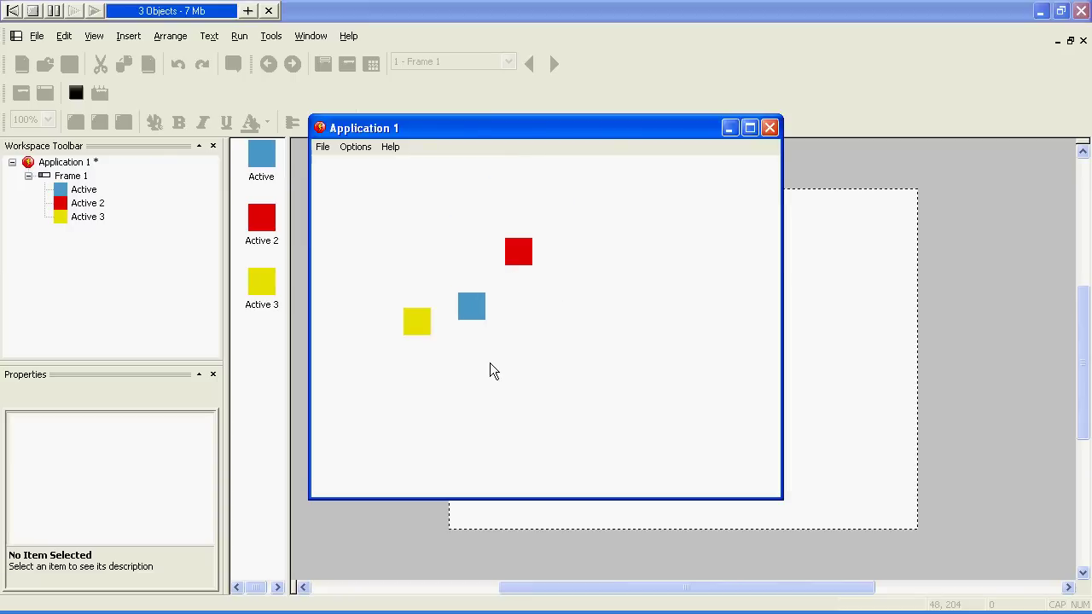
click(769, 128)
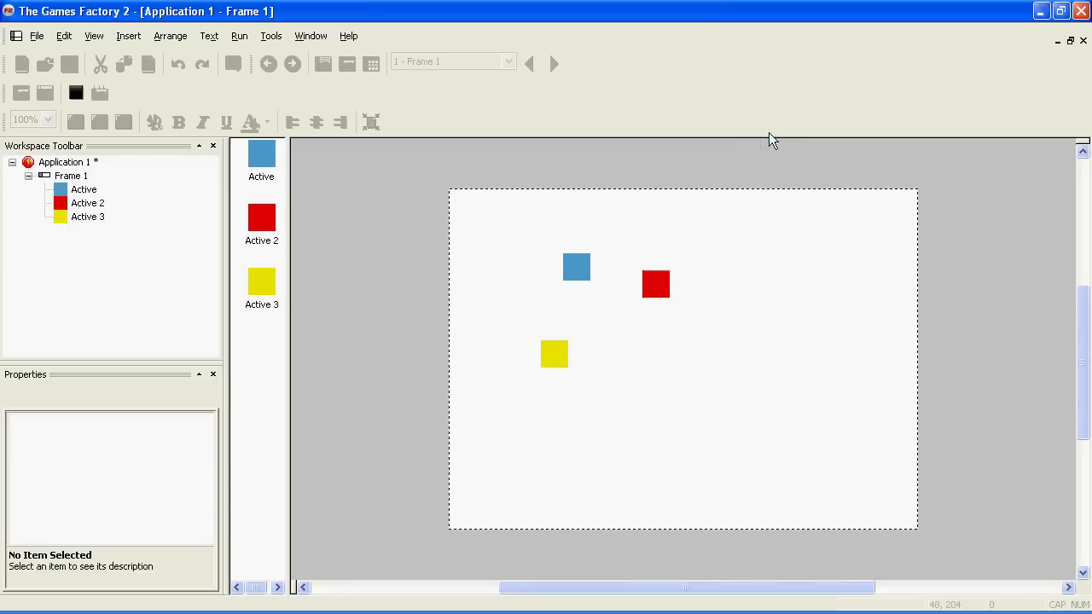
Set the red Active 2 square's movement type to Bouncing Ball.
click(654, 288)
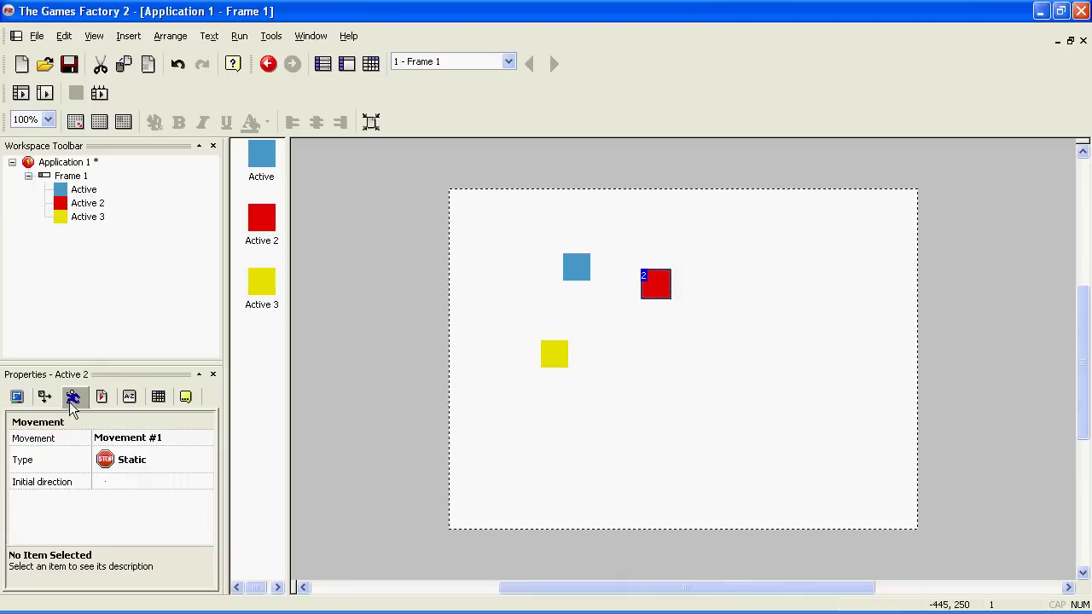
click(128, 461)
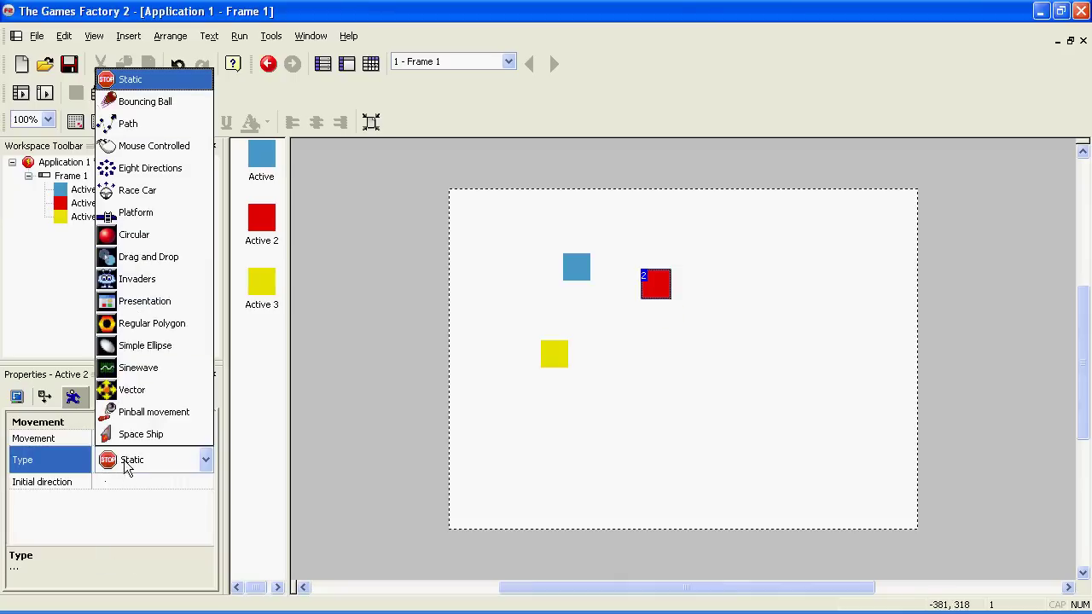
click(160, 109)
click(621, 400)
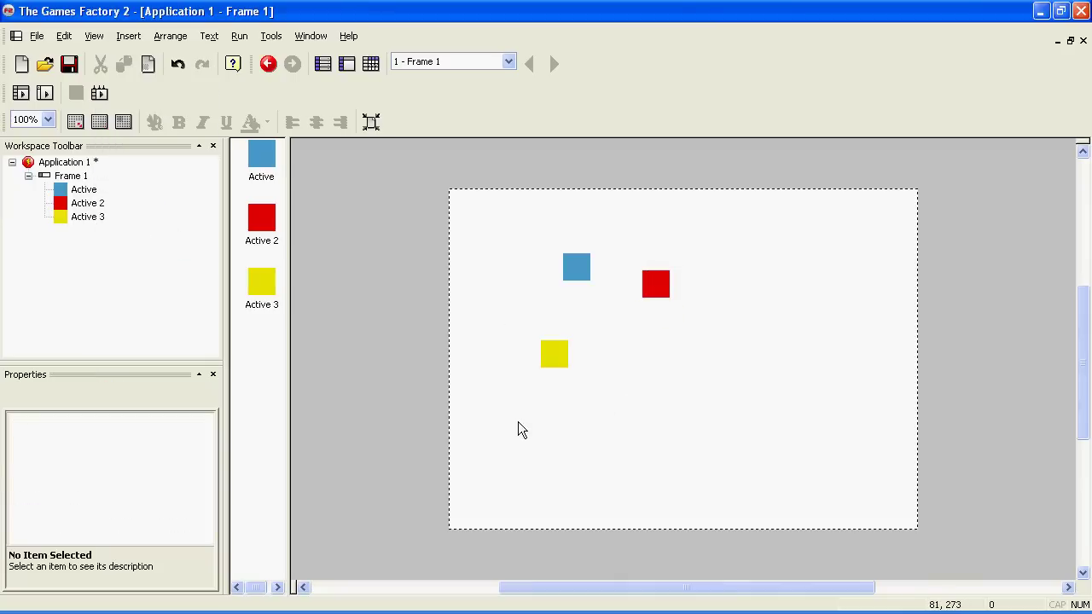
key(F8)
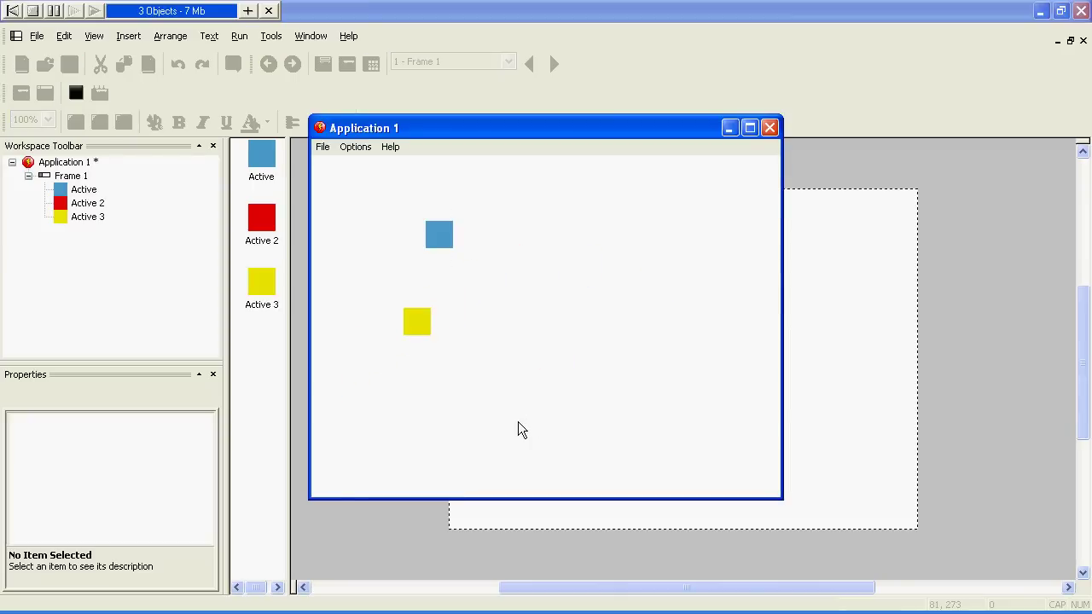
click(769, 127)
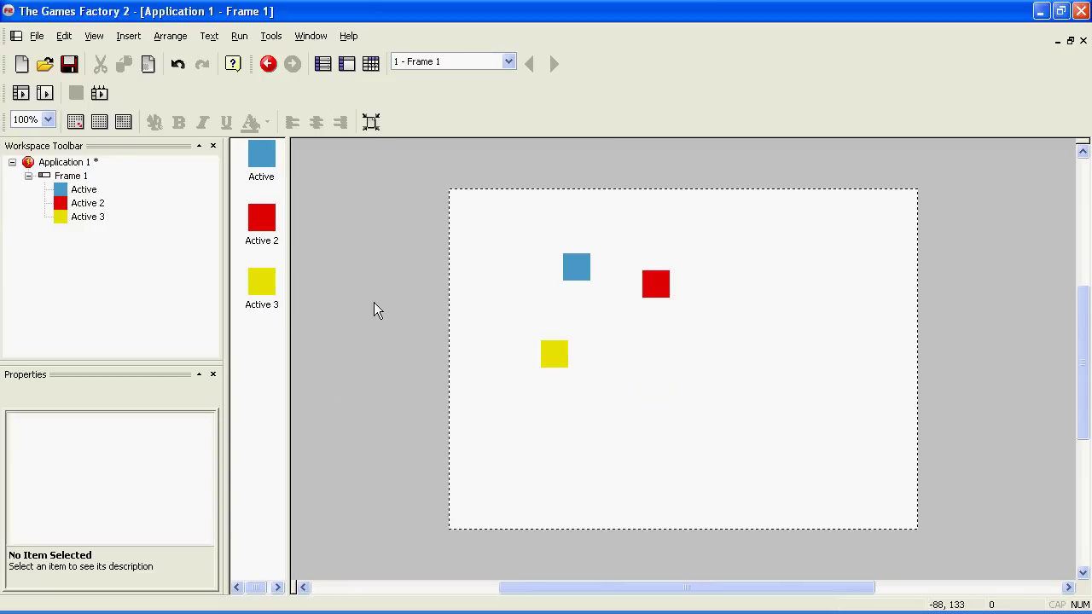
In the Event Editor, add a condition for Active 2 leaving the play area through left, right or top.
click(370, 65)
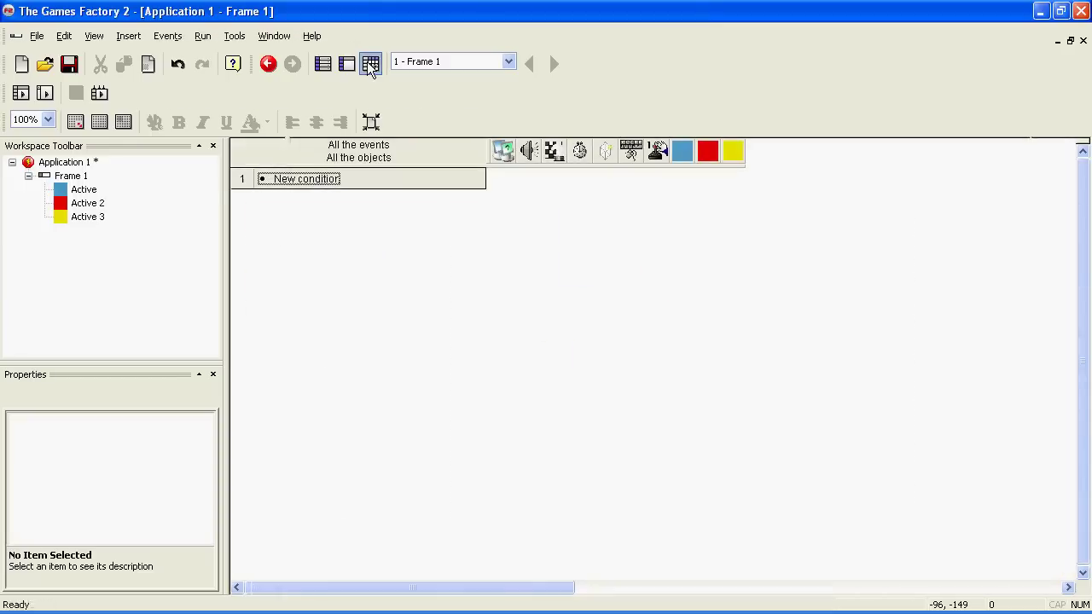
double_click(312, 179)
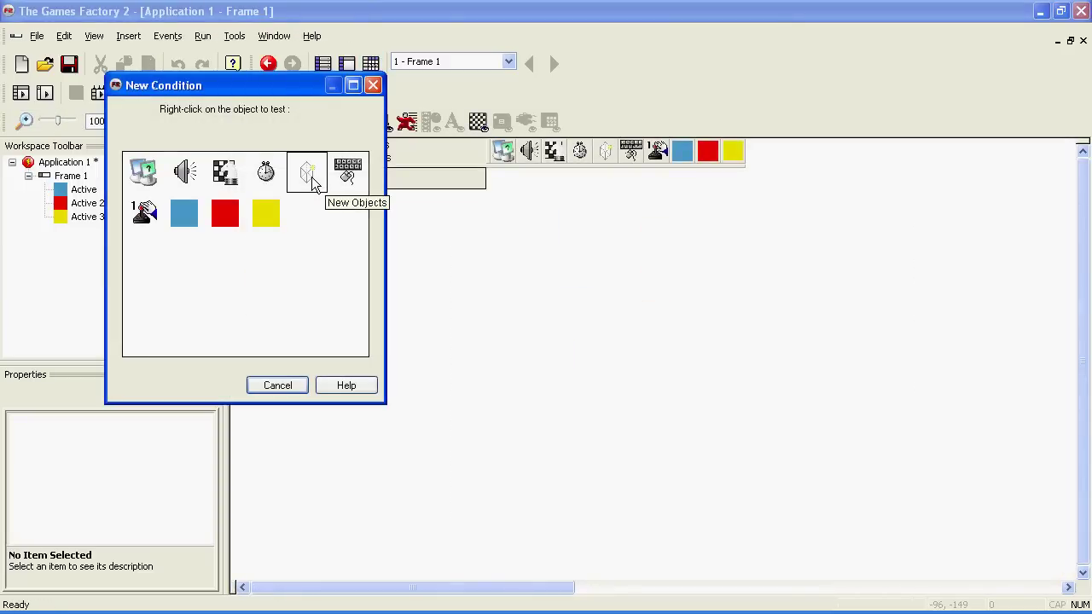
right_click(226, 220)
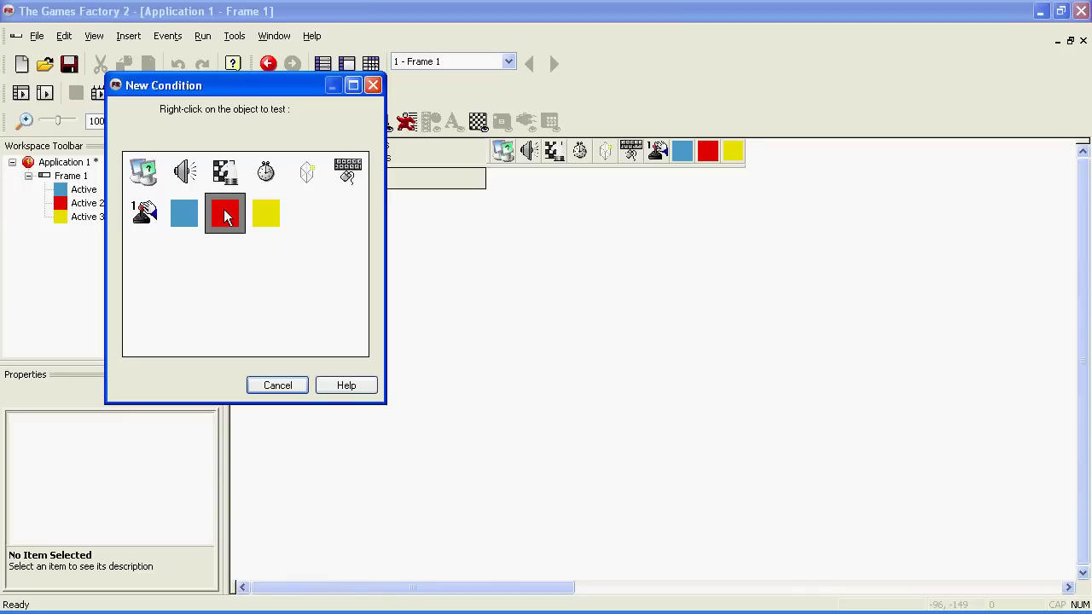
mouse_move(284, 253)
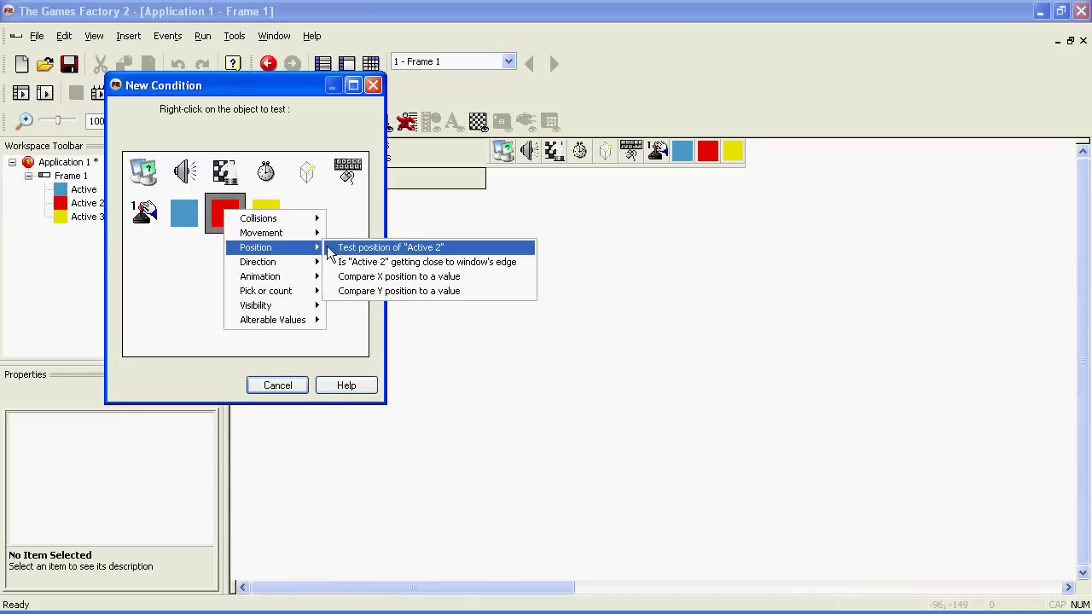
click(444, 248)
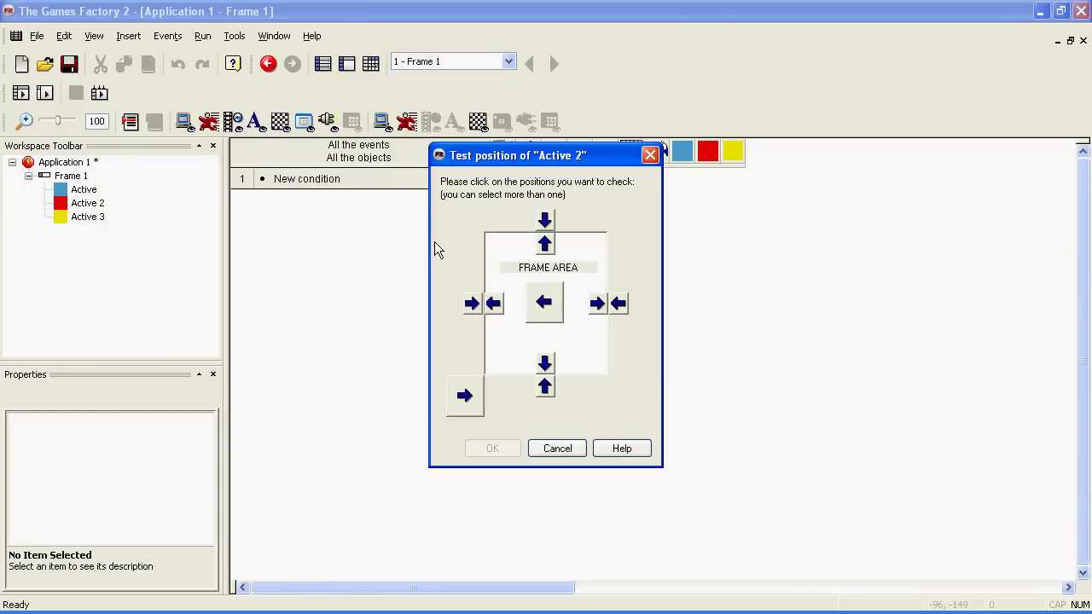
click(597, 304)
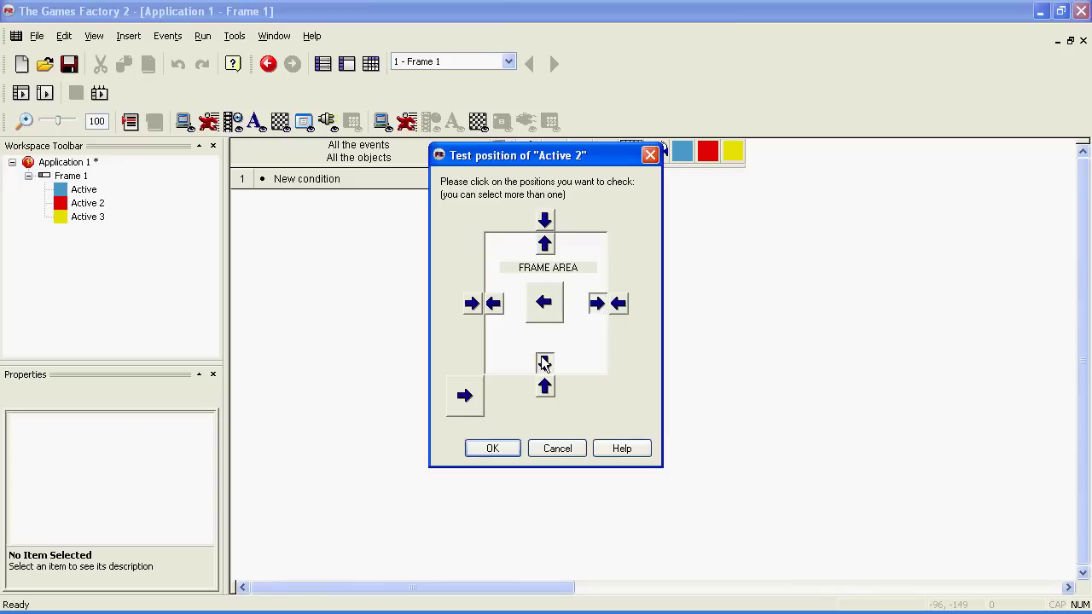
click(494, 305)
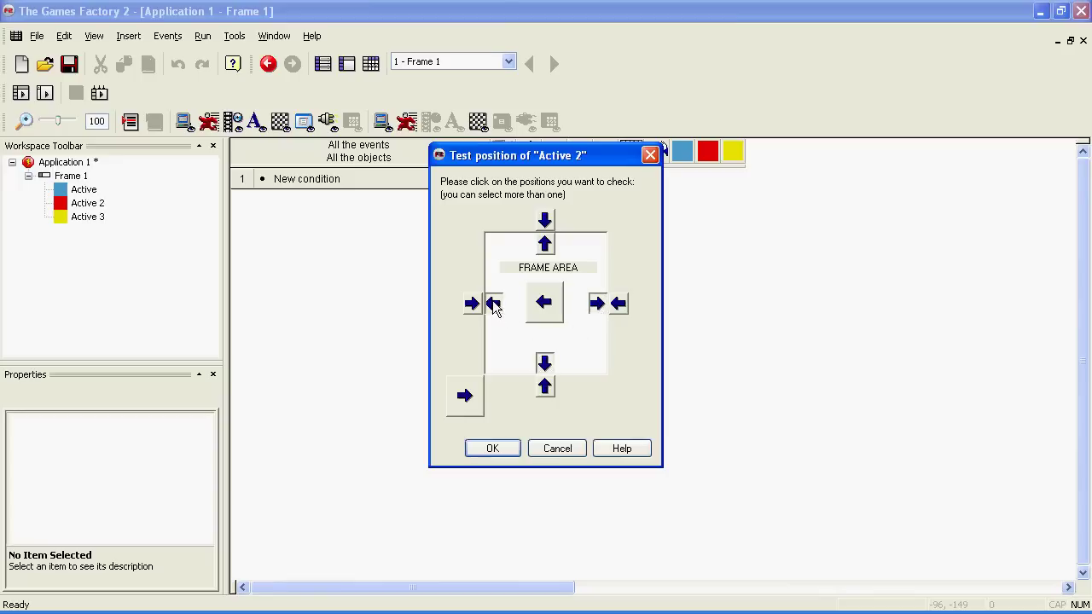
click(544, 245)
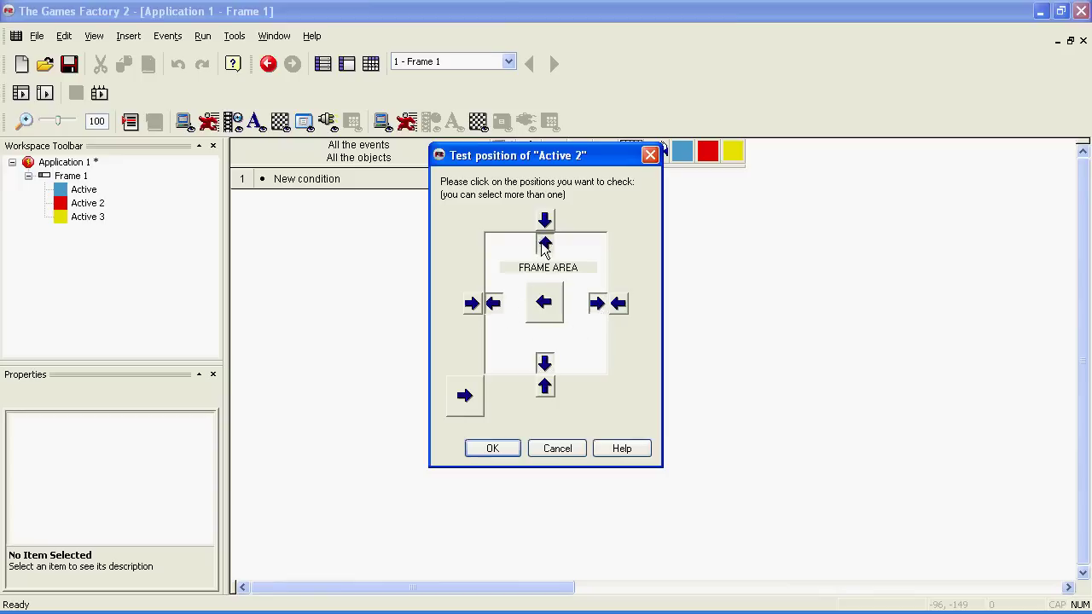
click(493, 449)
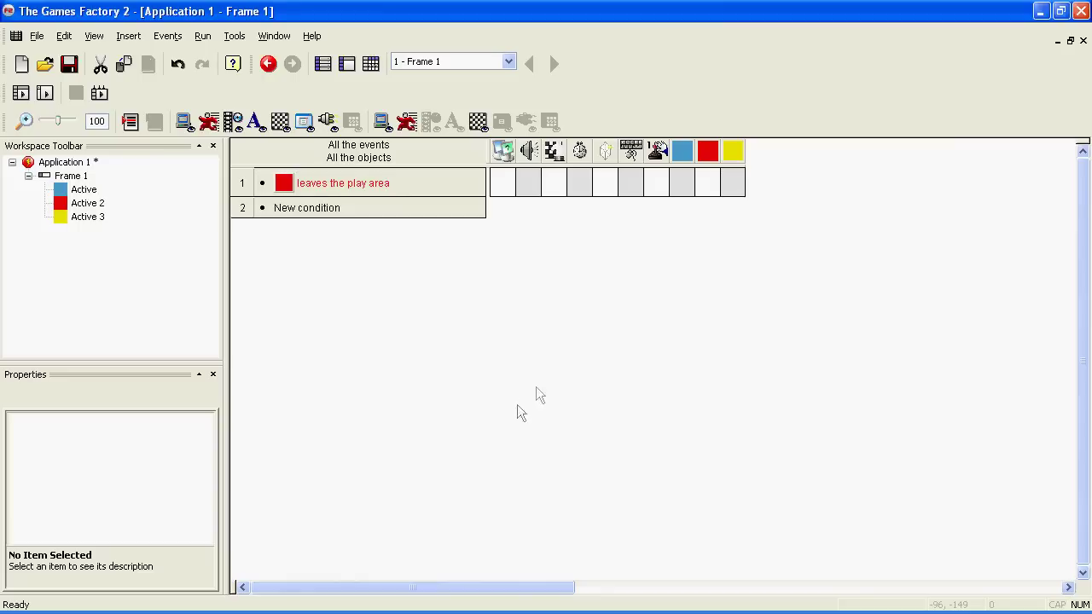
Give that event a Bounce action for the red square, then test-run and close the game.
right_click(707, 186)
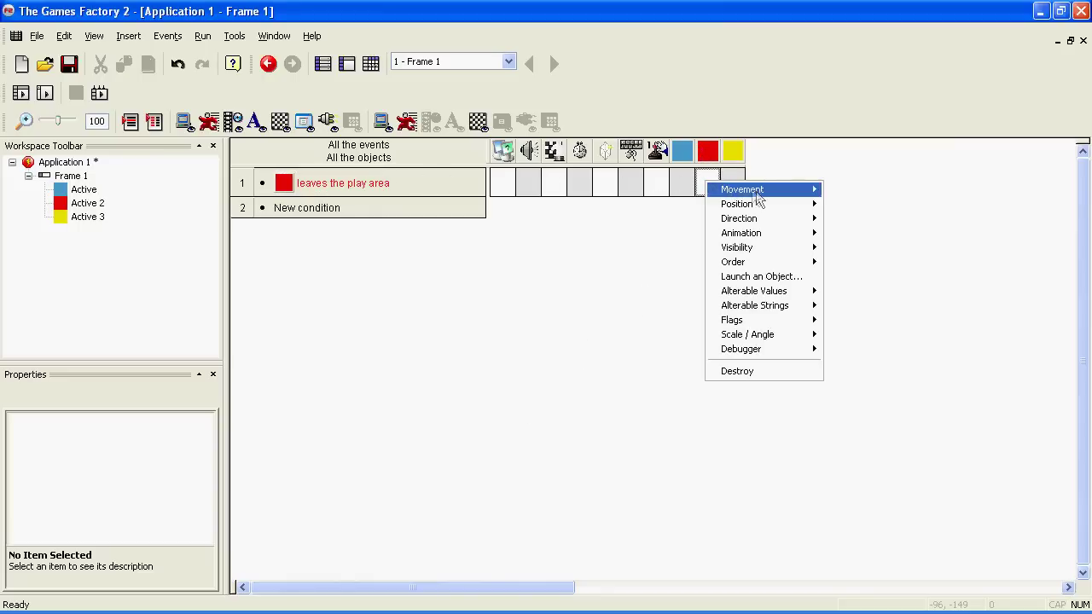
mouse_move(755, 190)
click(882, 220)
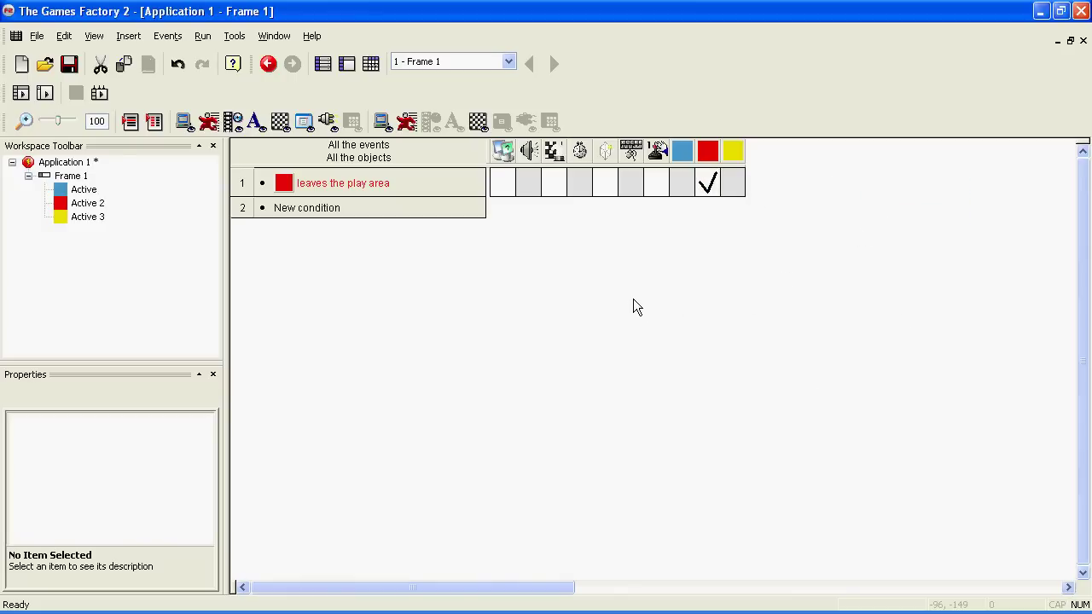
key(F8)
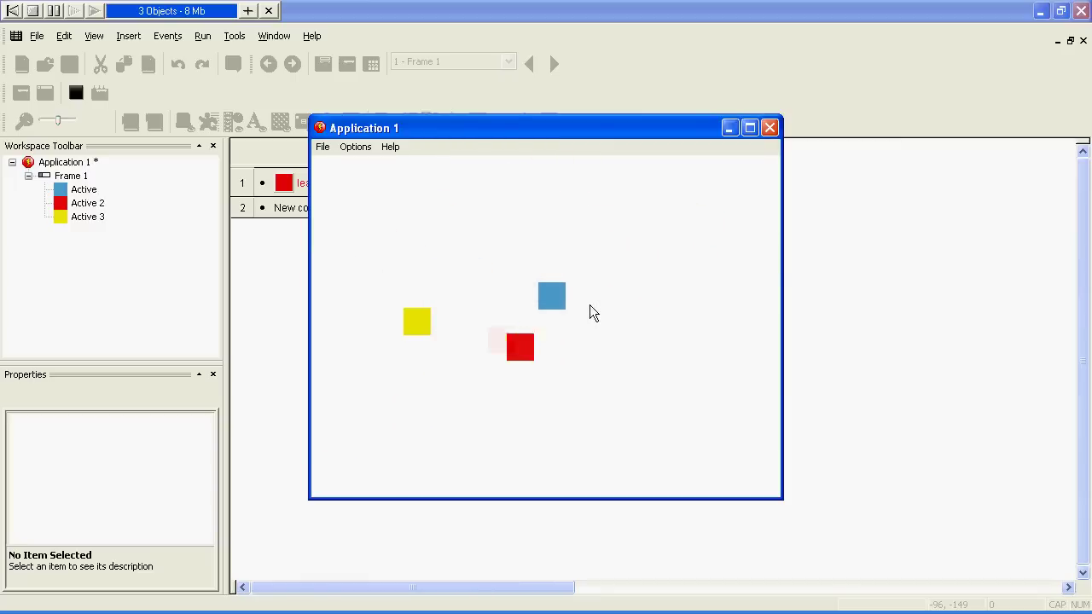
click(769, 128)
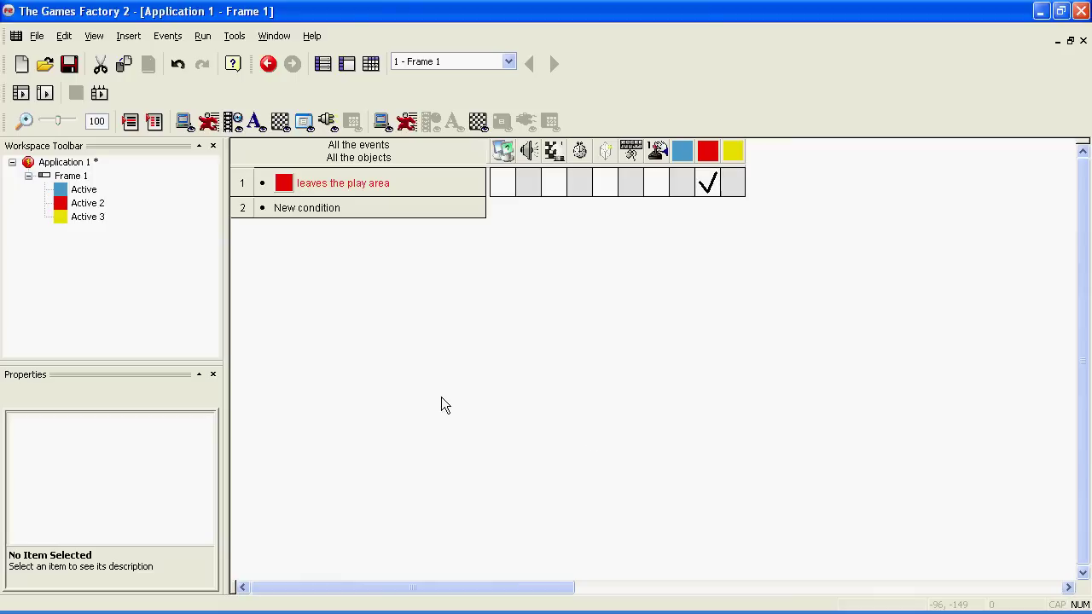
Add an 'Upon pressing Space bar' event condition.
click(312, 213)
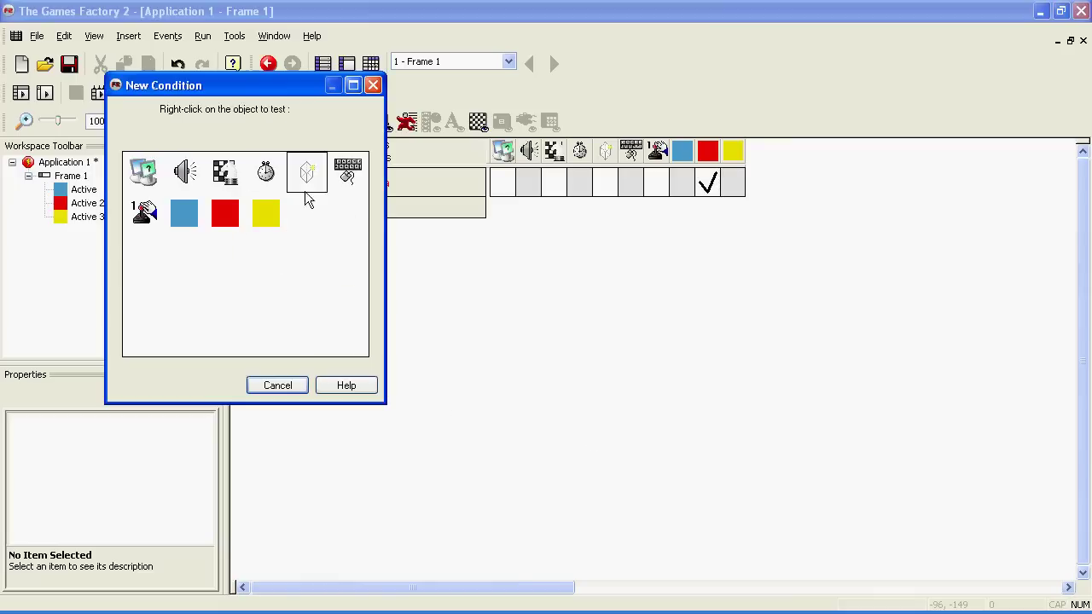
right_click(350, 177)
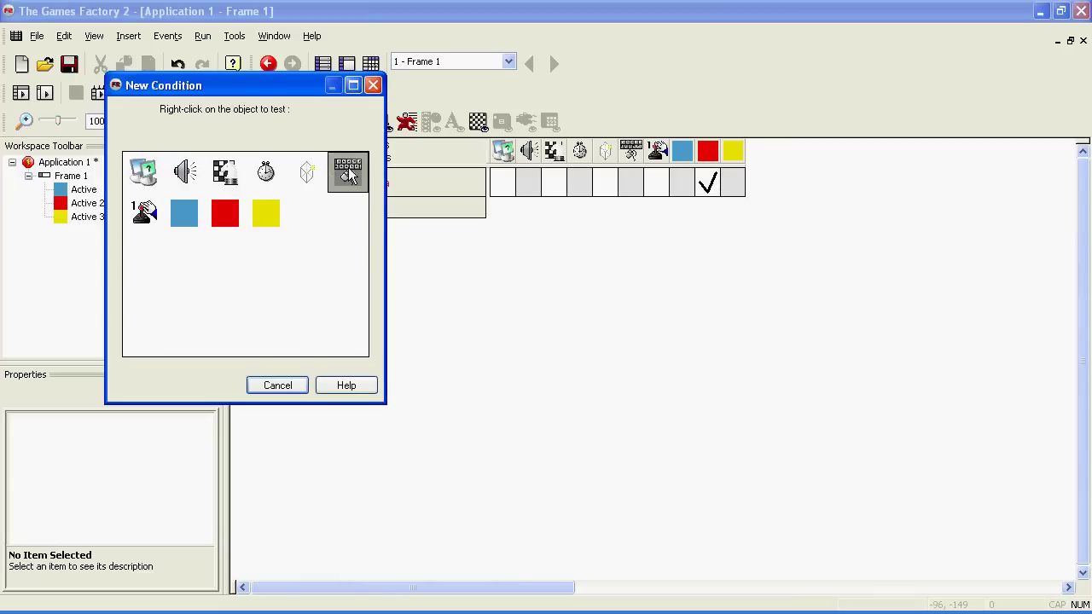
mouse_move(388, 179)
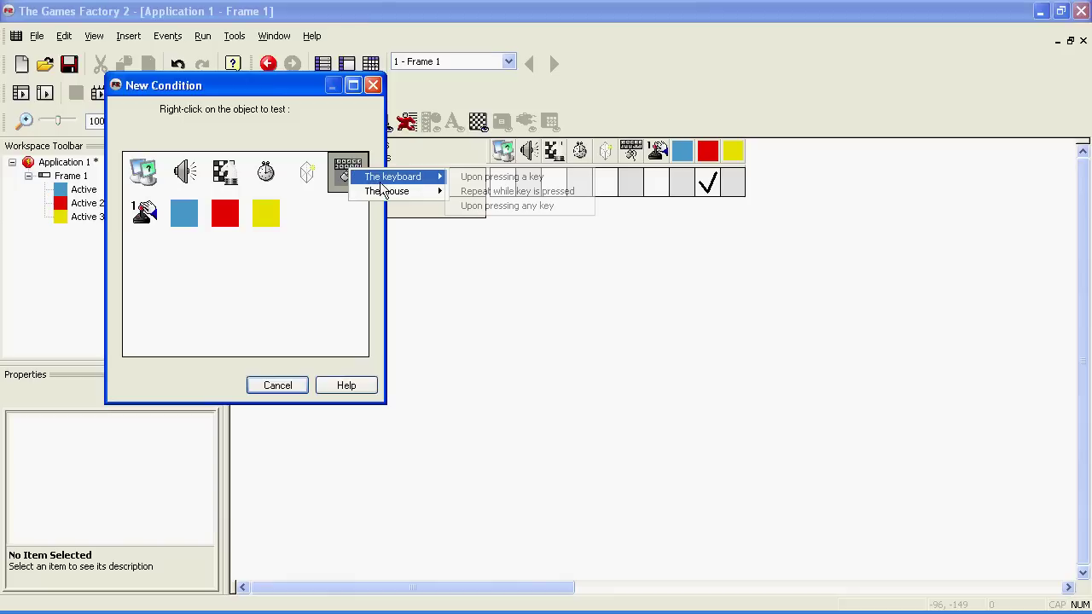
click(521, 175)
key(space)
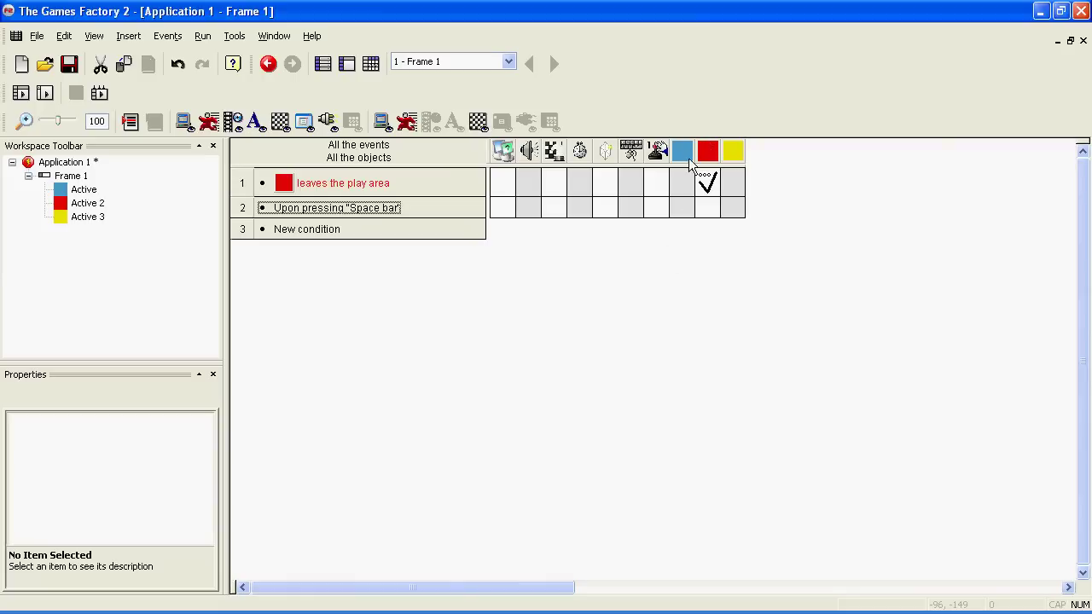
Make the blue square launch Active 3 at speed 100 on that event.
click(686, 212)
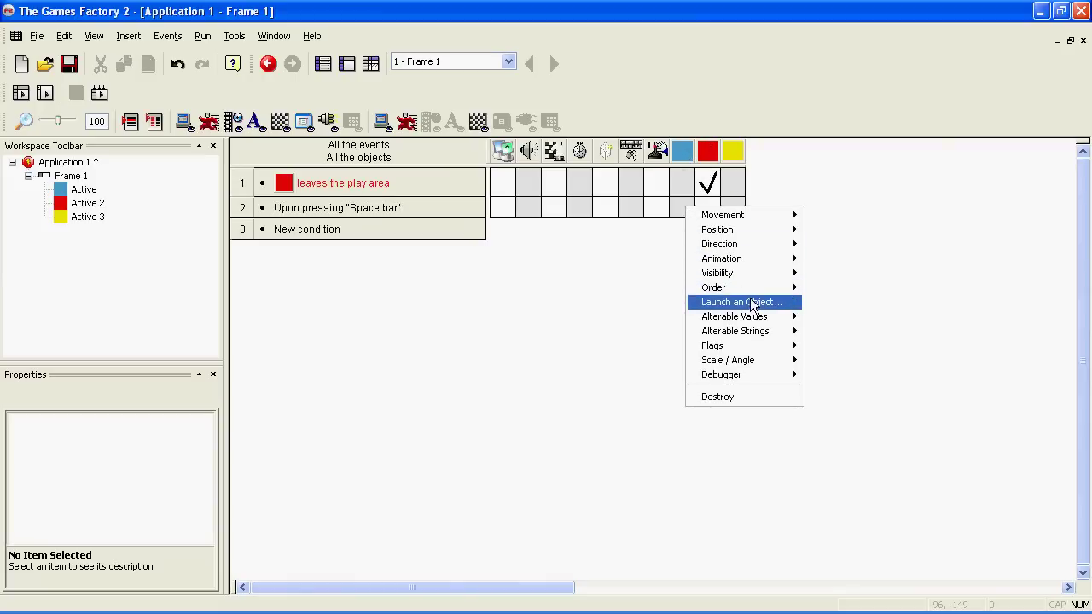
click(752, 303)
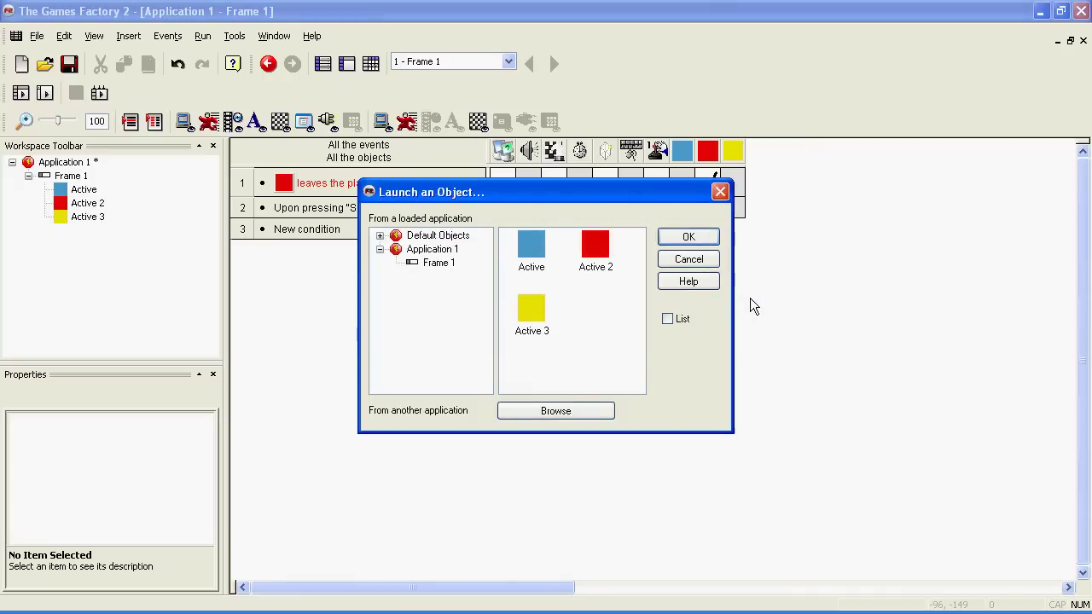
double_click(530, 312)
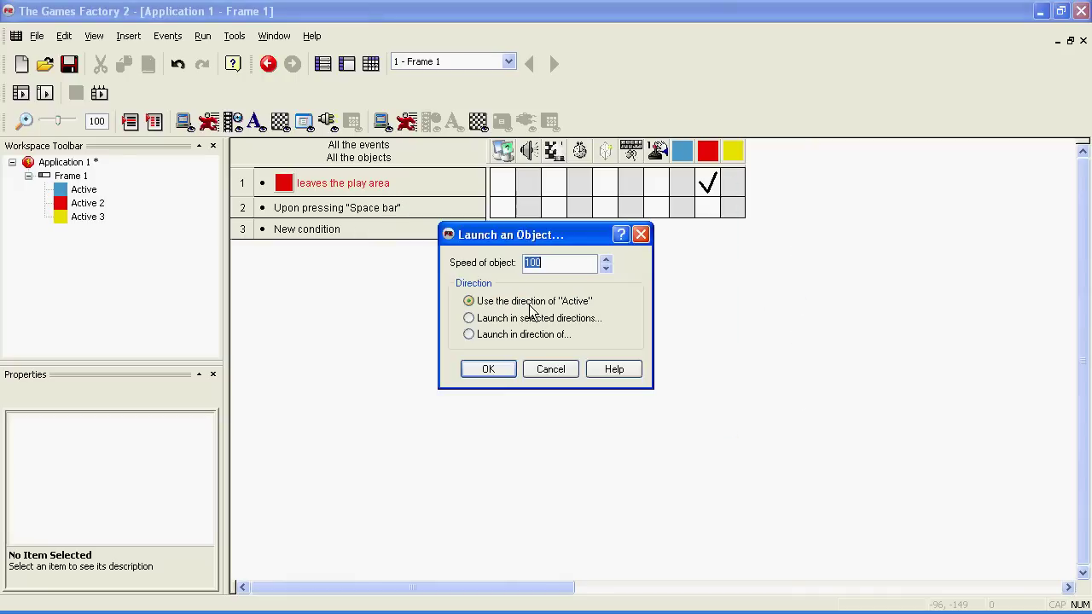
click(475, 368)
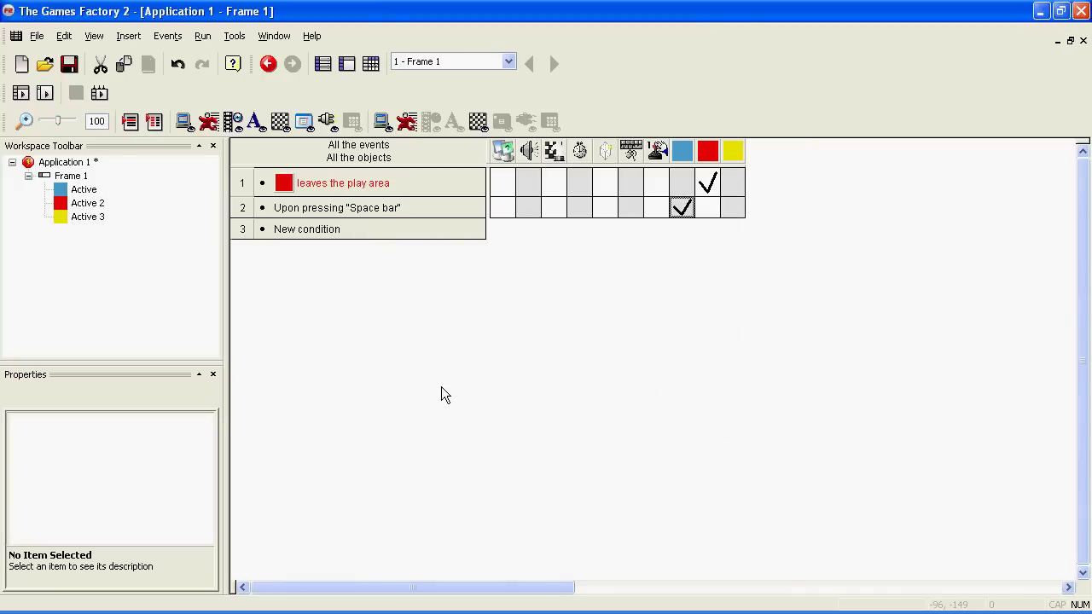
Test-run the game, firing yellow bullets with the space bar, then close it.
key(F8)
key(space)
key(space)
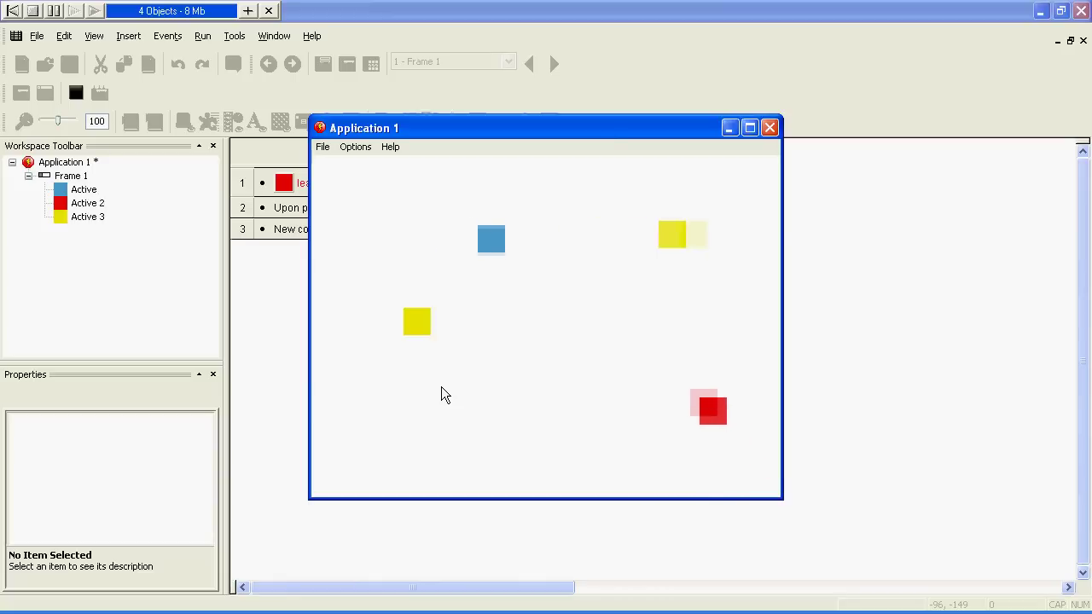
key(space)
key(space)
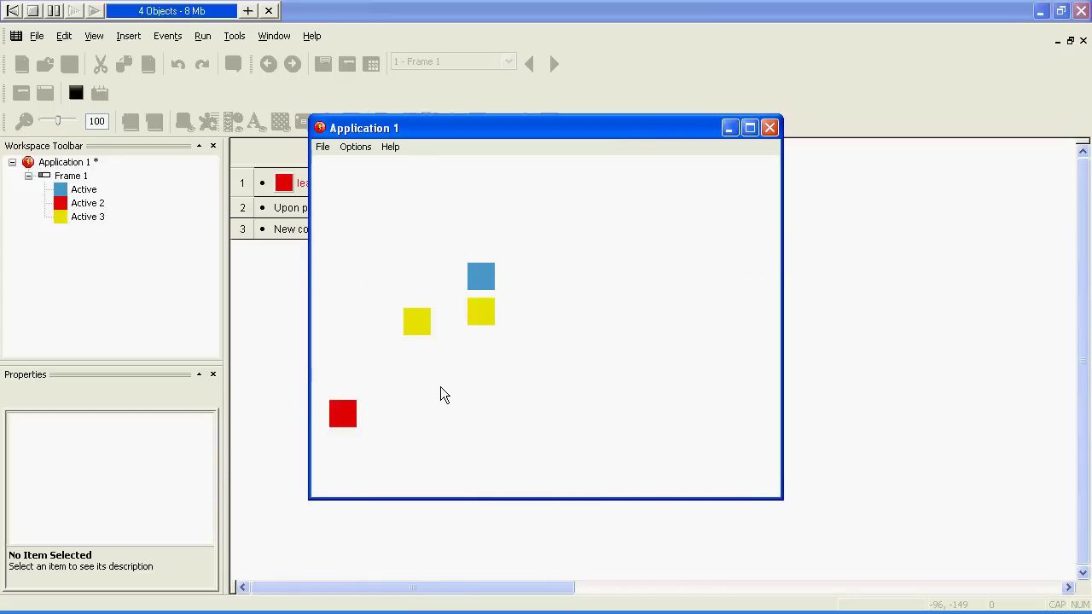
key(space)
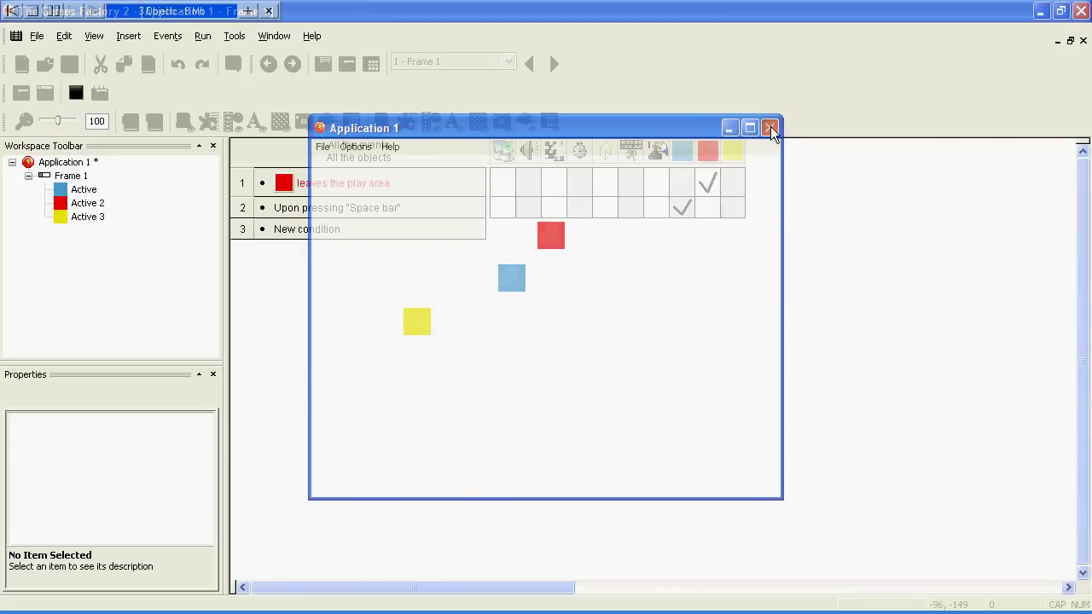
key(alt+F4)
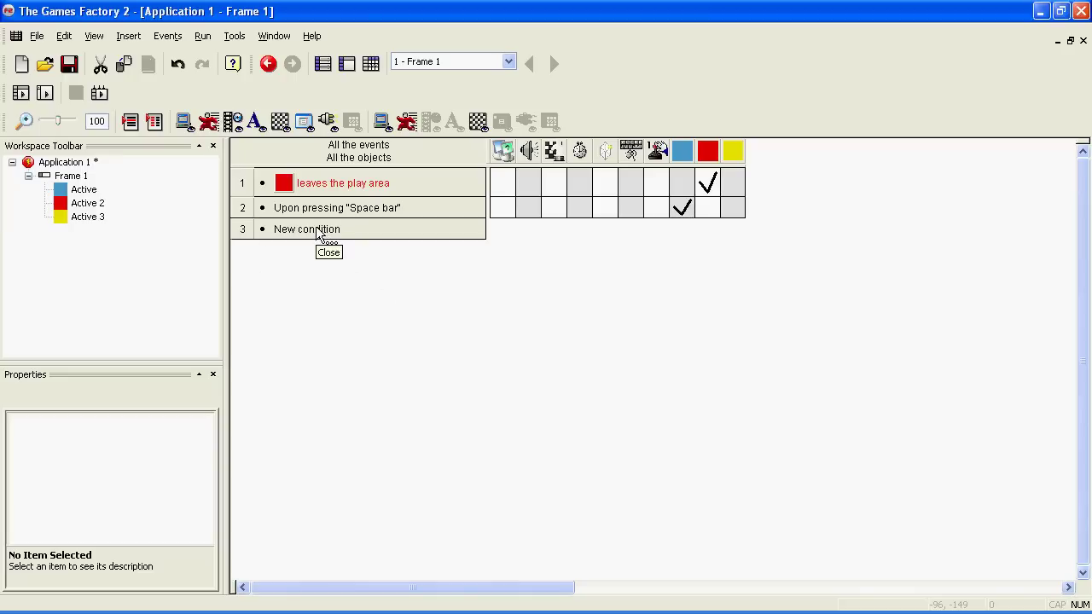
Add a new condition that tests for the yellow bullet colliding with the red enemy.
double_click(318, 230)
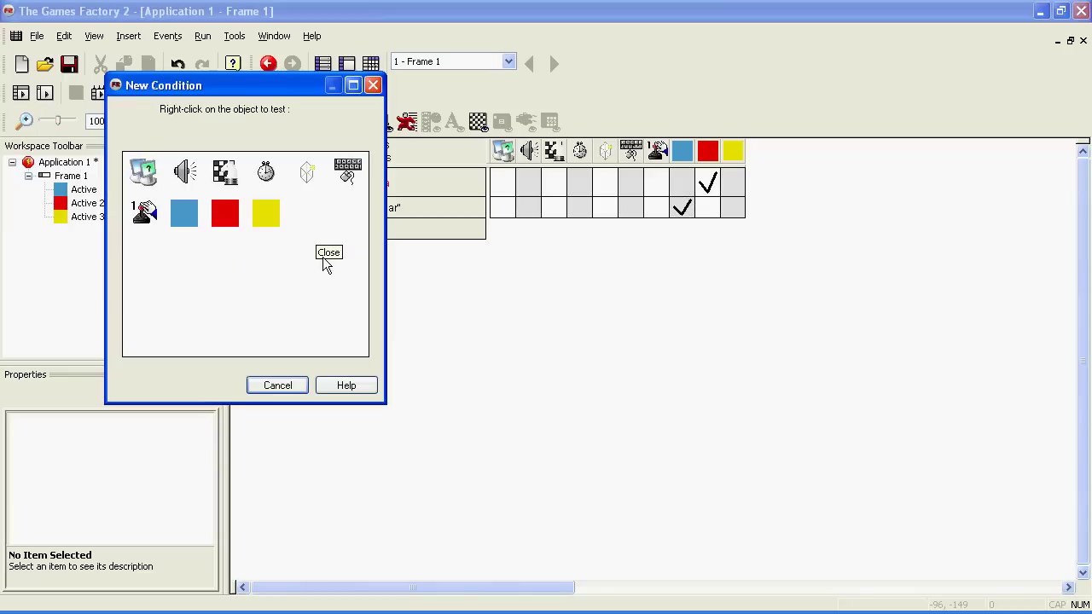
right_click(267, 213)
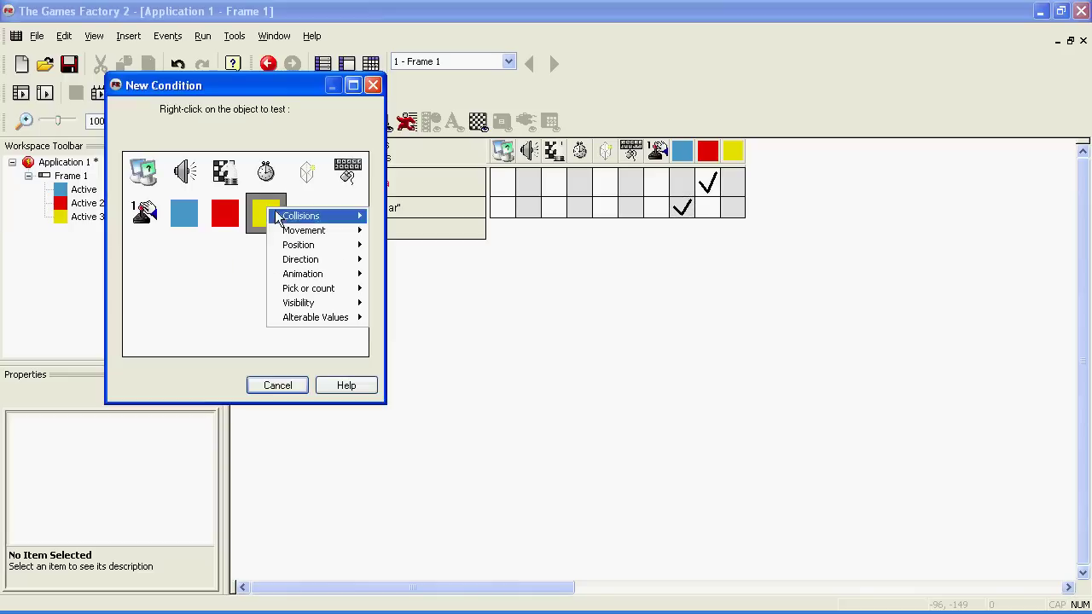
mouse_move(302, 216)
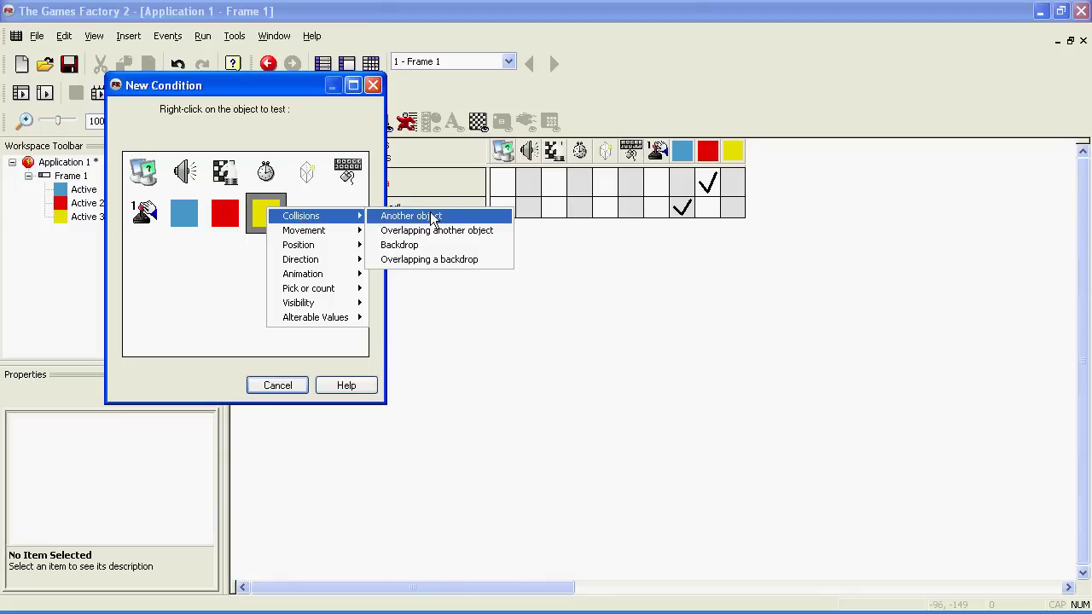
click(425, 215)
double_click(182, 162)
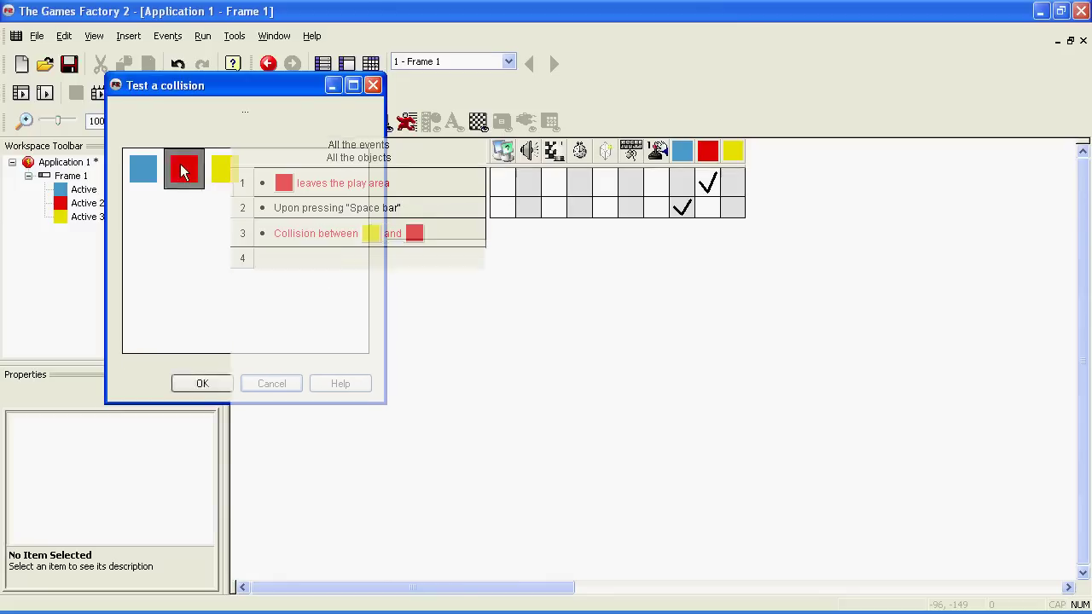
Destroy both the red enemy and the yellow bullet on collision, then test-run the game.
right_click(712, 239)
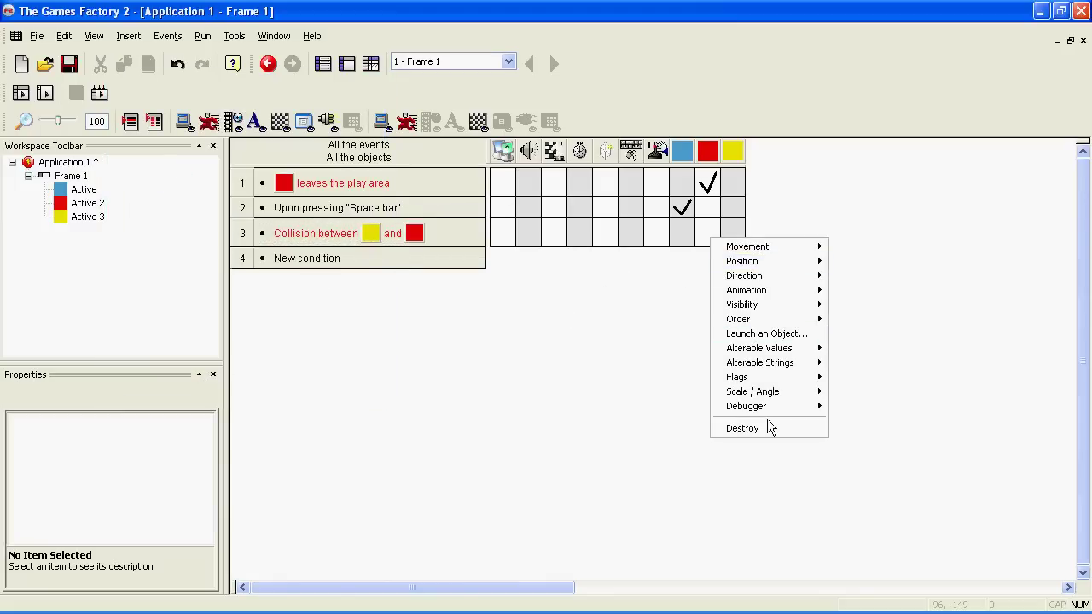
click(779, 428)
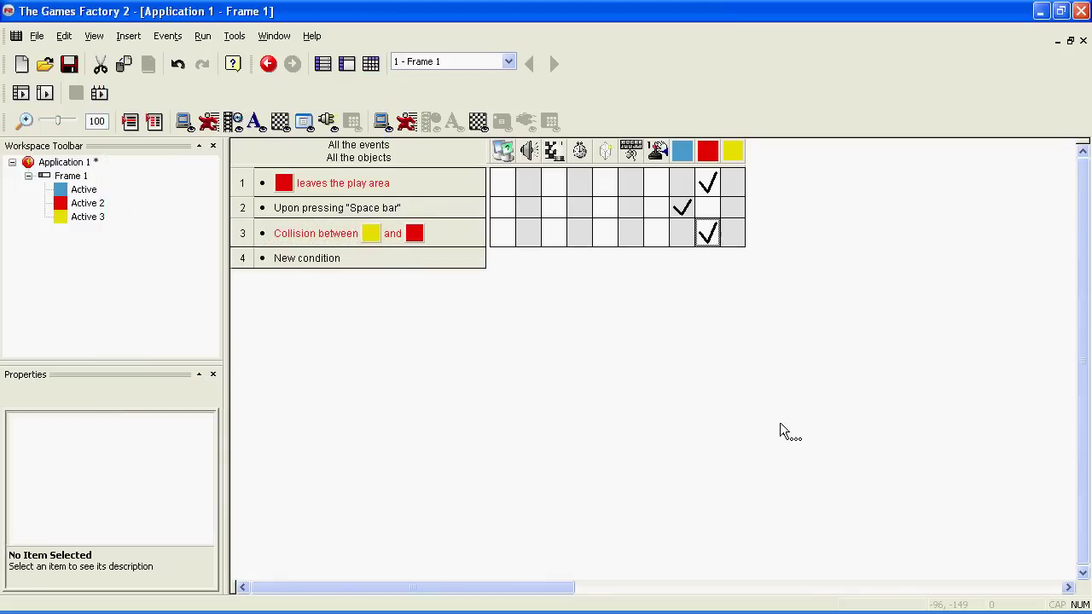
drag(711, 235, 732, 233)
key(F8)
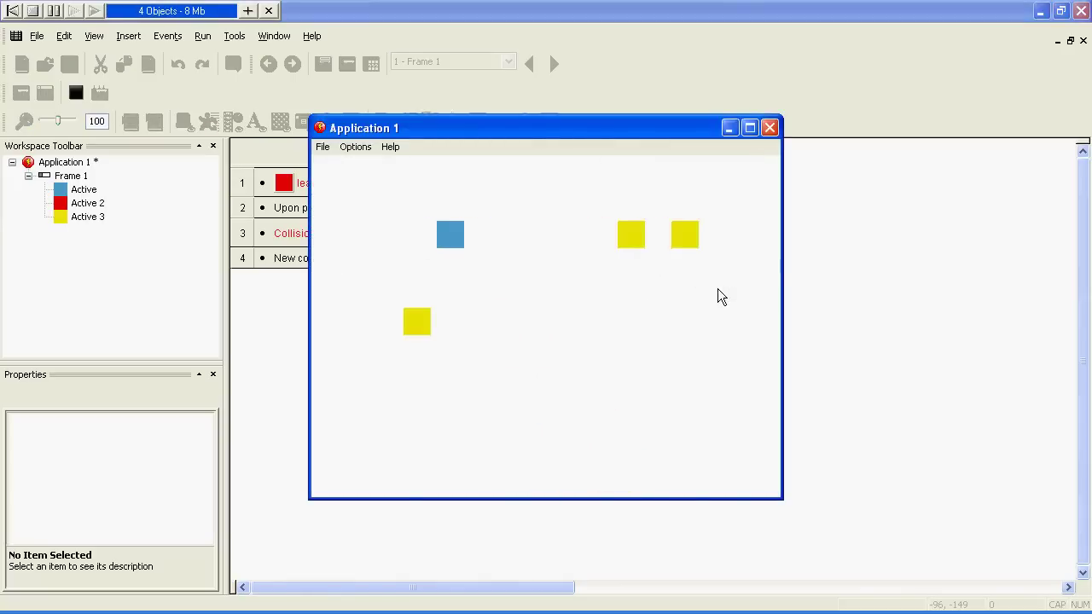
click(769, 128)
Back in the frame layout, place additional red enemy copies on the frame.
click(346, 63)
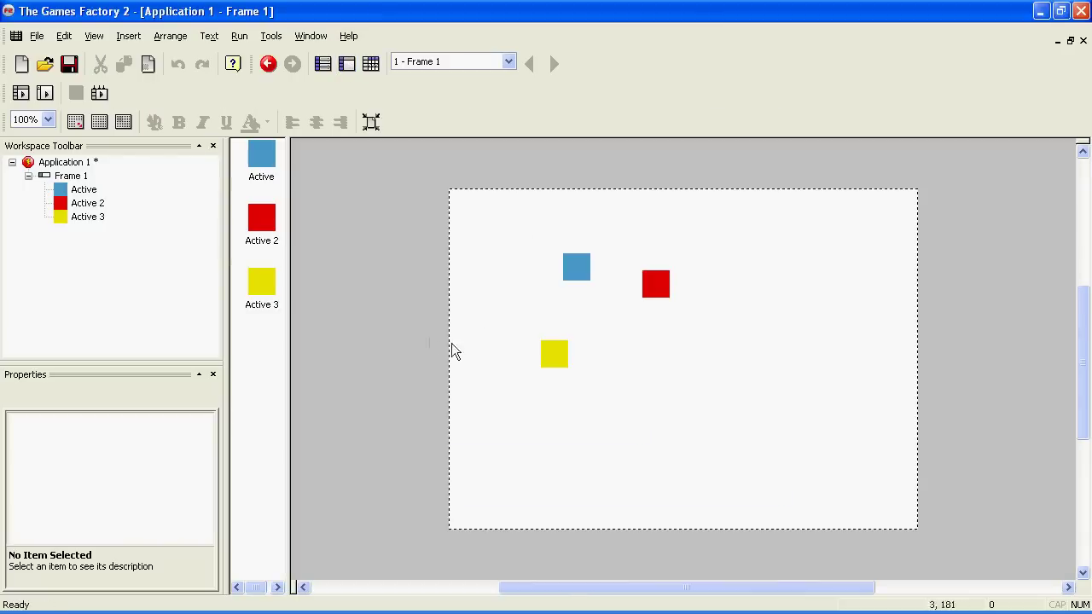
click(261, 217)
drag(261, 217, 580, 484)
Delete the yellow square from the frame and test-run the game.
click(552, 358)
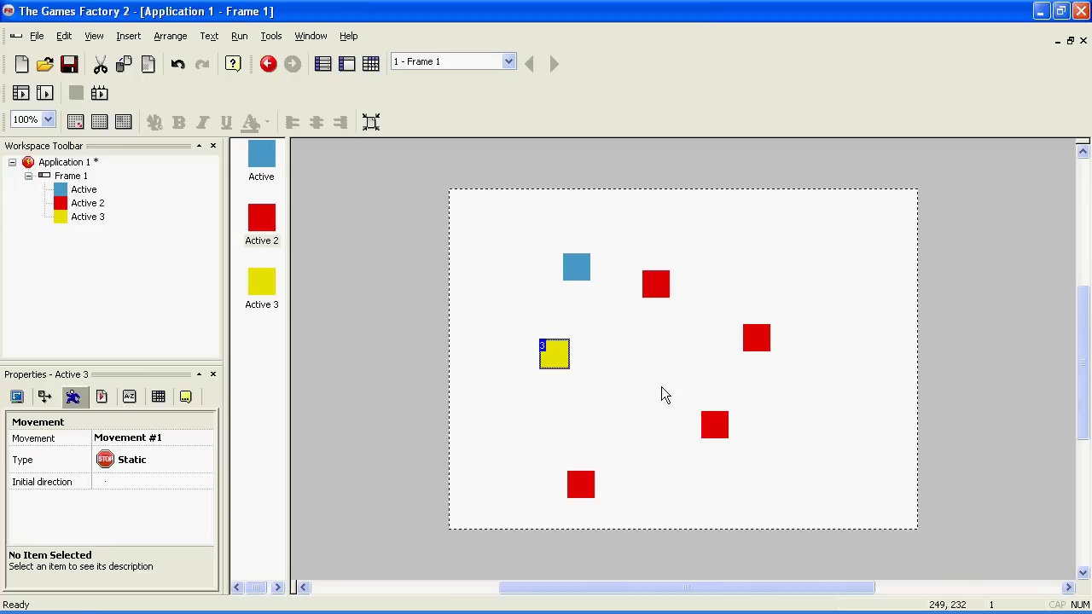
key(Delete)
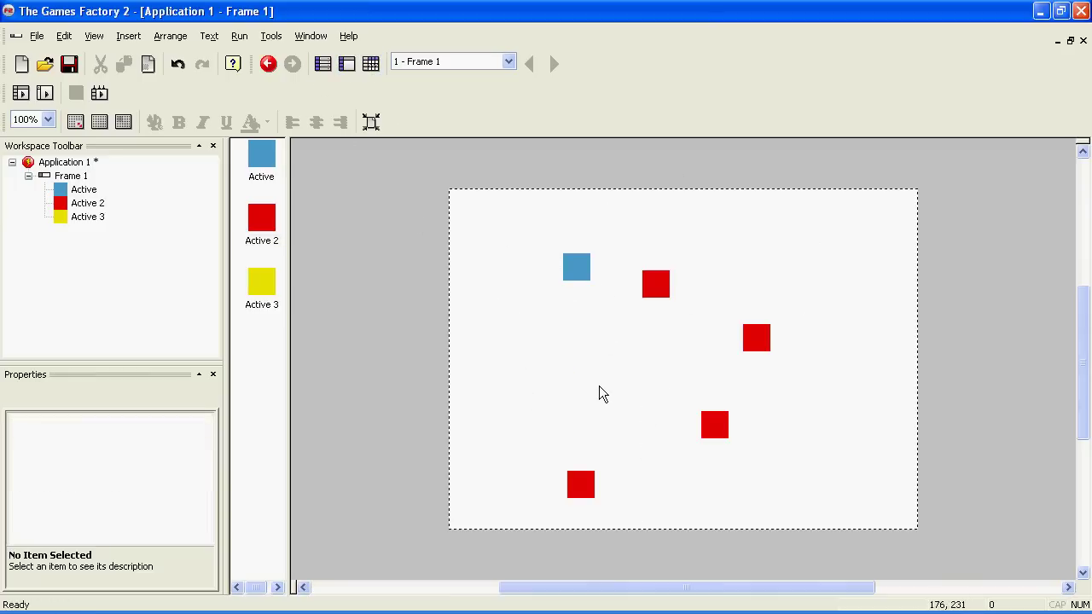
key(F8)
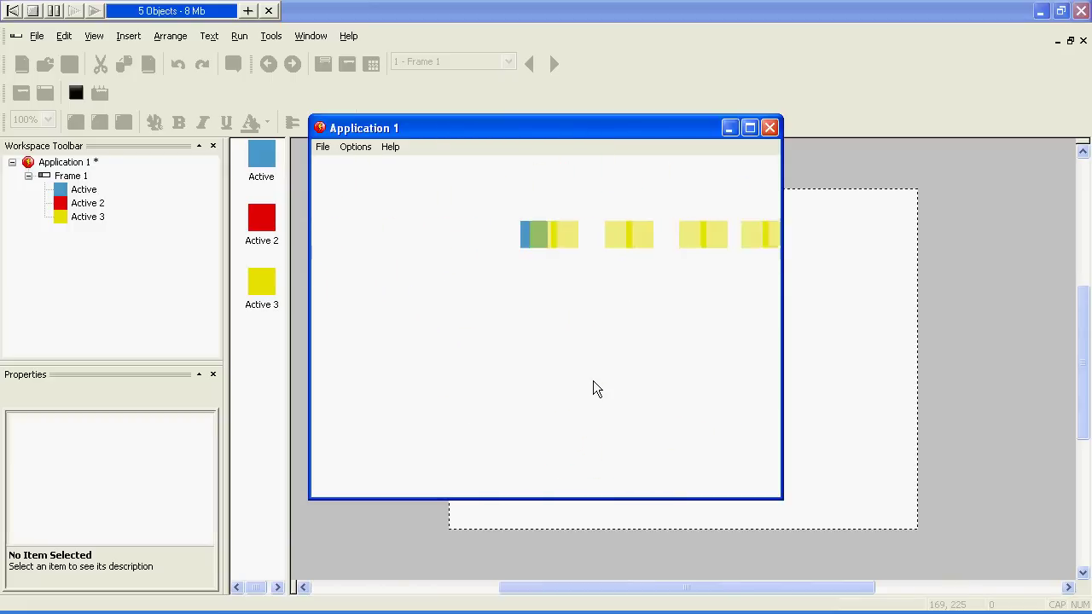
click(770, 128)
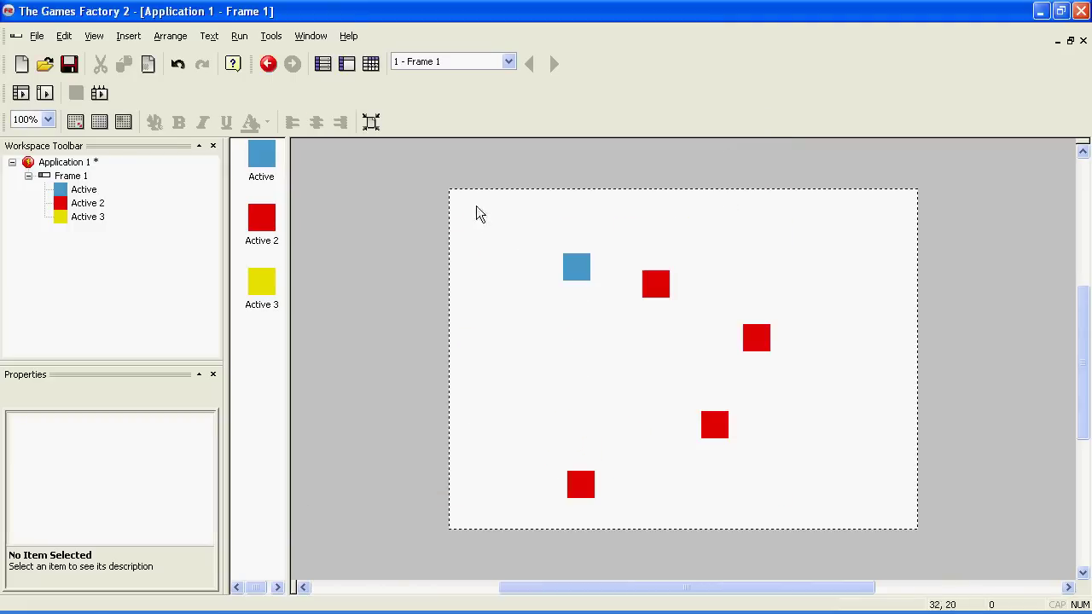
Save the project with Save As under the file name 'bad game'.
click(37, 38)
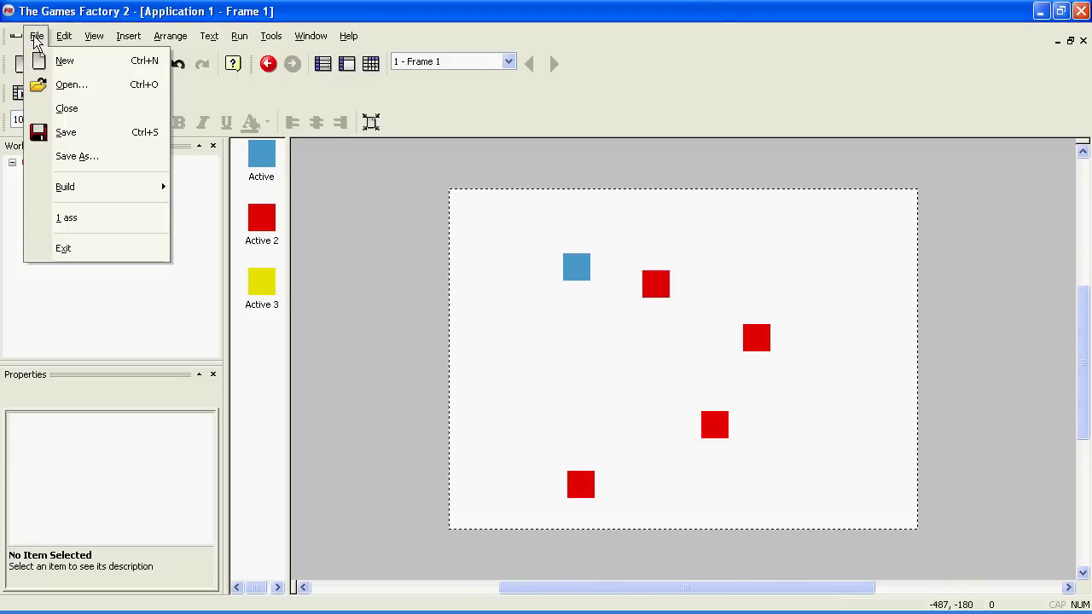
click(88, 157)
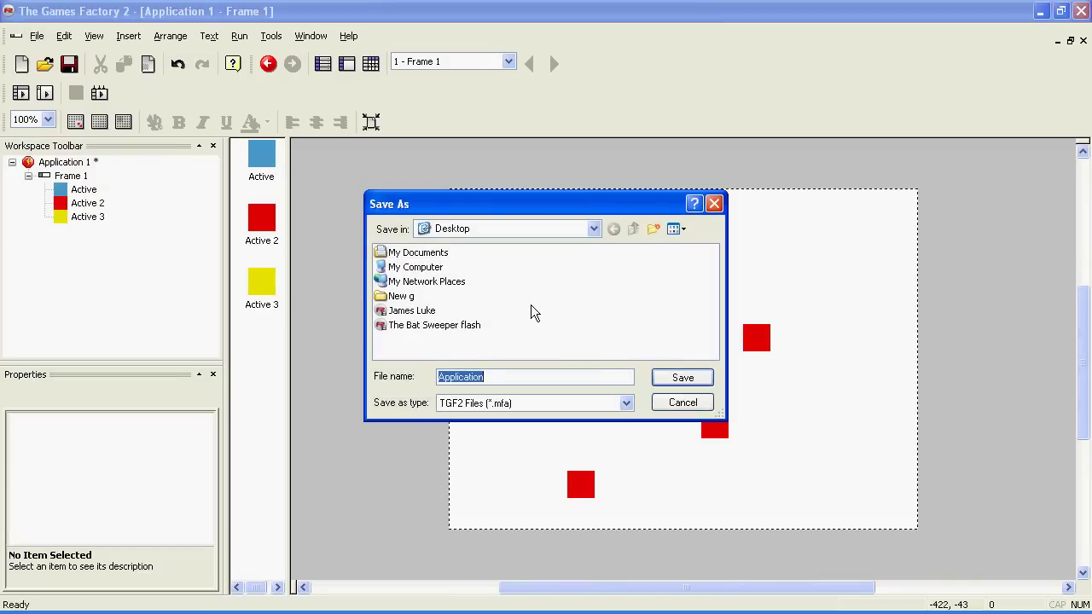
text(bad game)
key(Return)
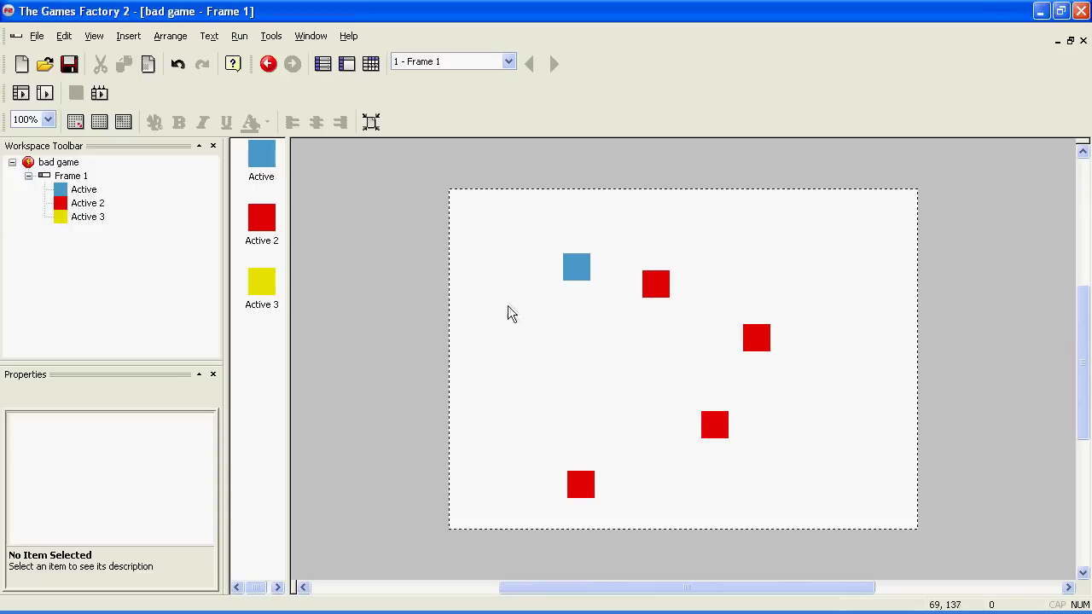
drag(503, 327, 538, 344)
Build 'bad game' as an SWF application file saved to the Desktop.
click(37, 35)
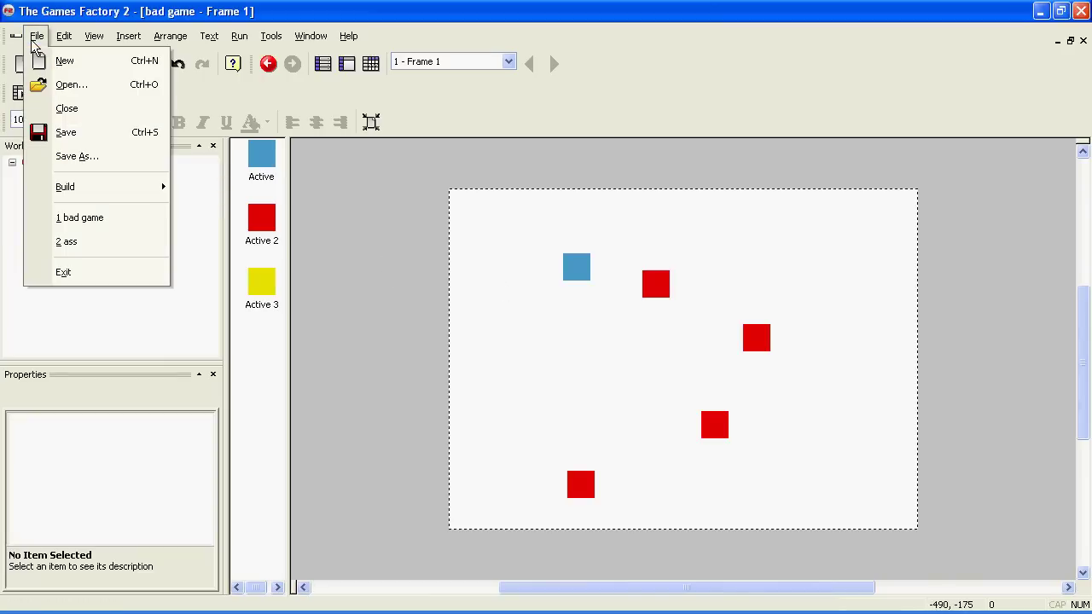
mouse_move(105, 186)
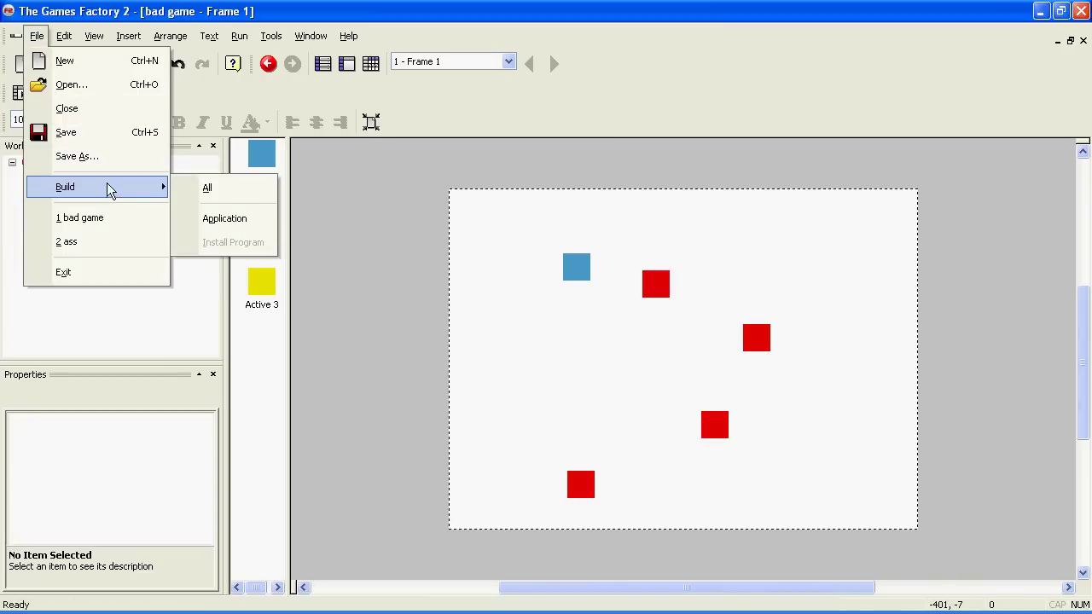
click(226, 220)
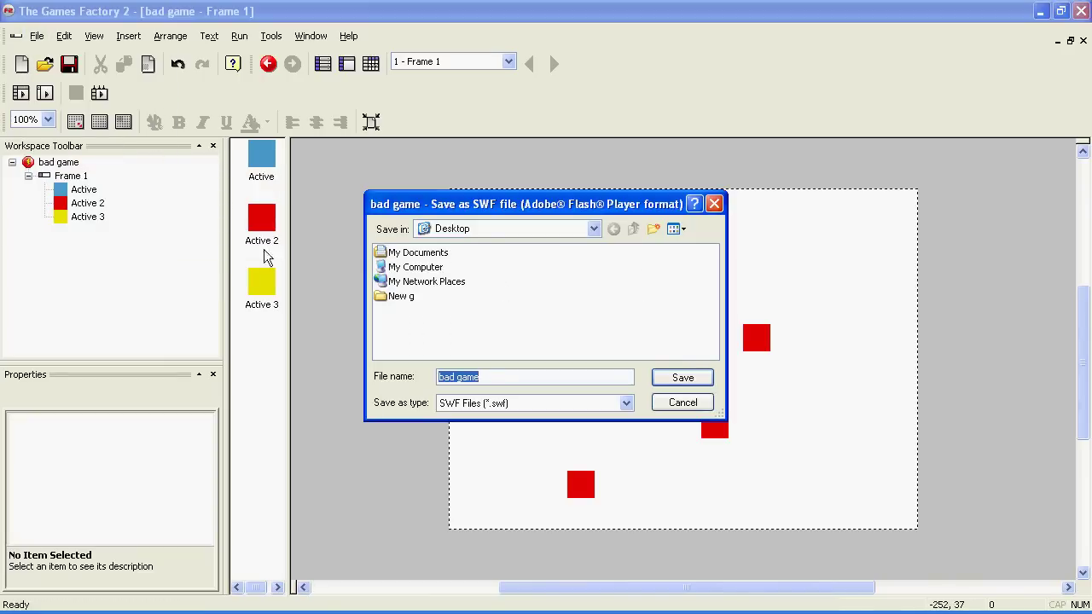
click(683, 386)
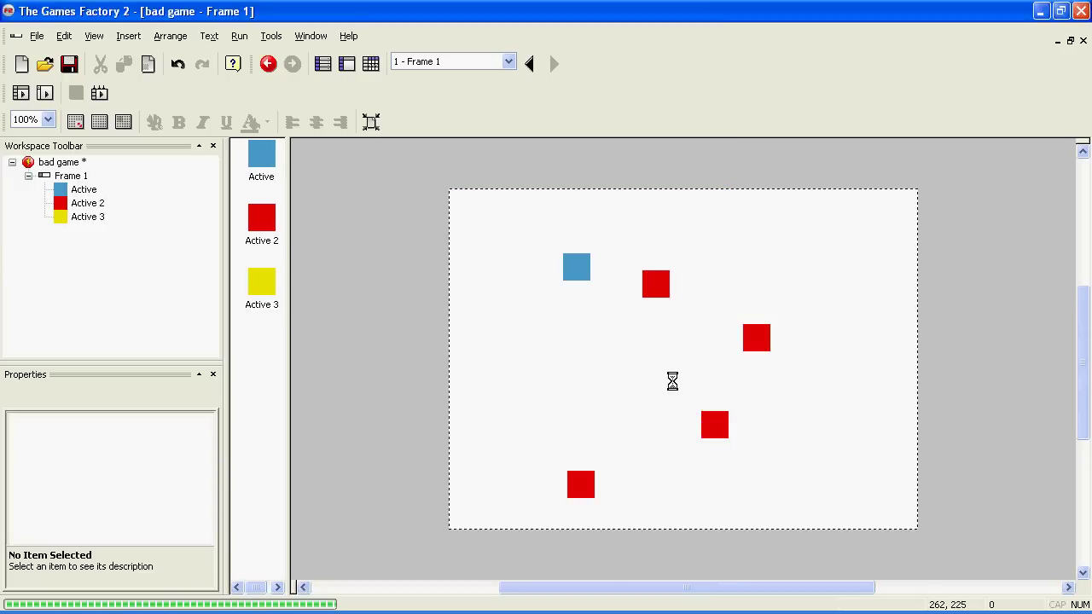